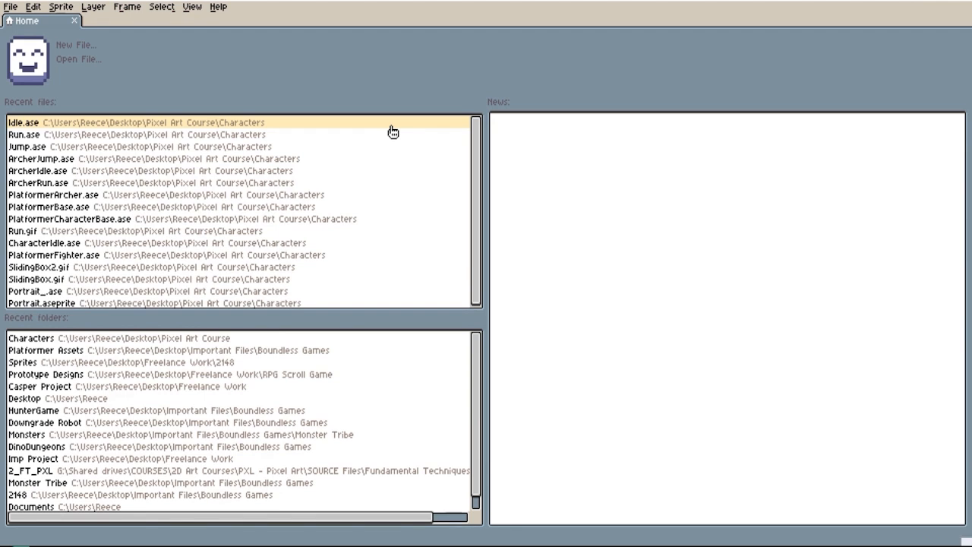
Step: Open Idle.ase from the recent files and remove frame 3 from its animation
click(393, 132)
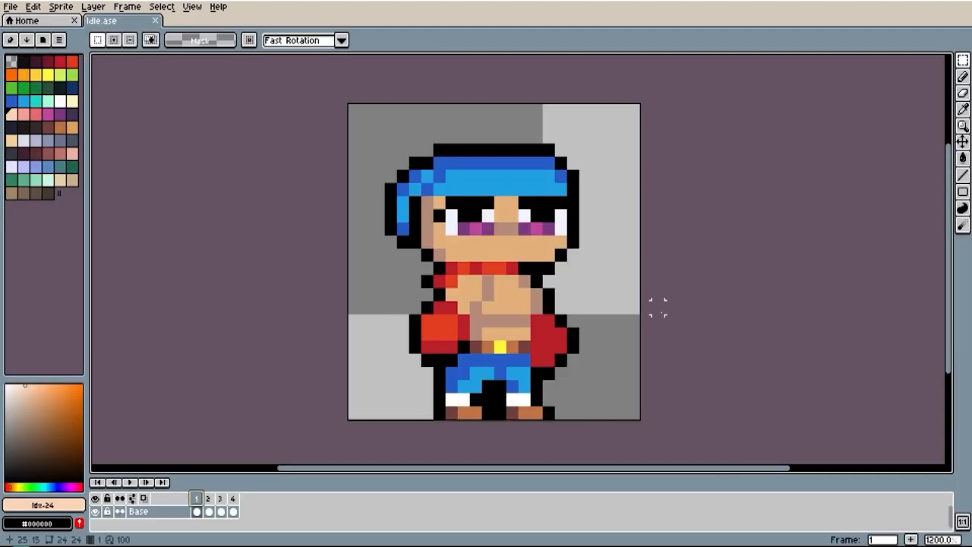
click(221, 499)
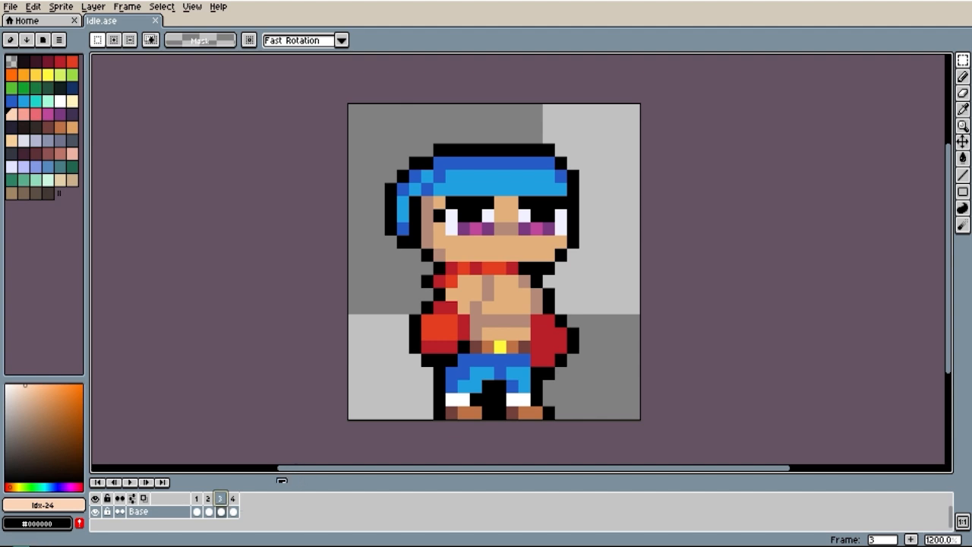
right_click(225, 504)
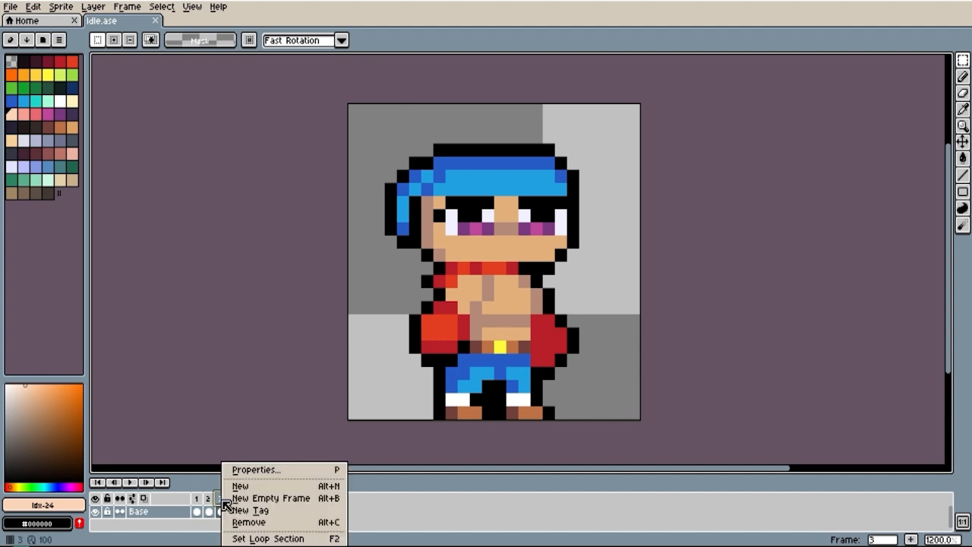
click(270, 524)
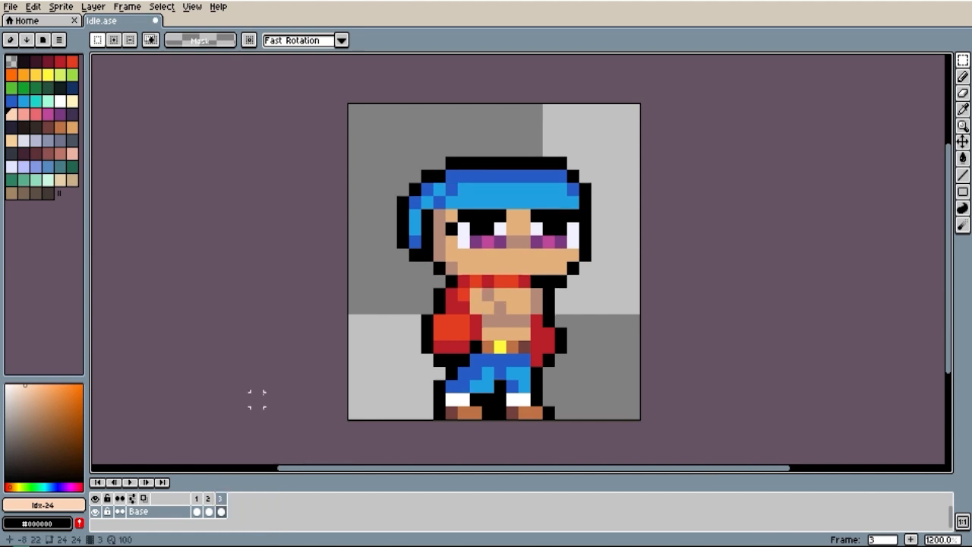
Step: Save the sprite under the new name Attack.ase in the Characters folder
click(13, 9)
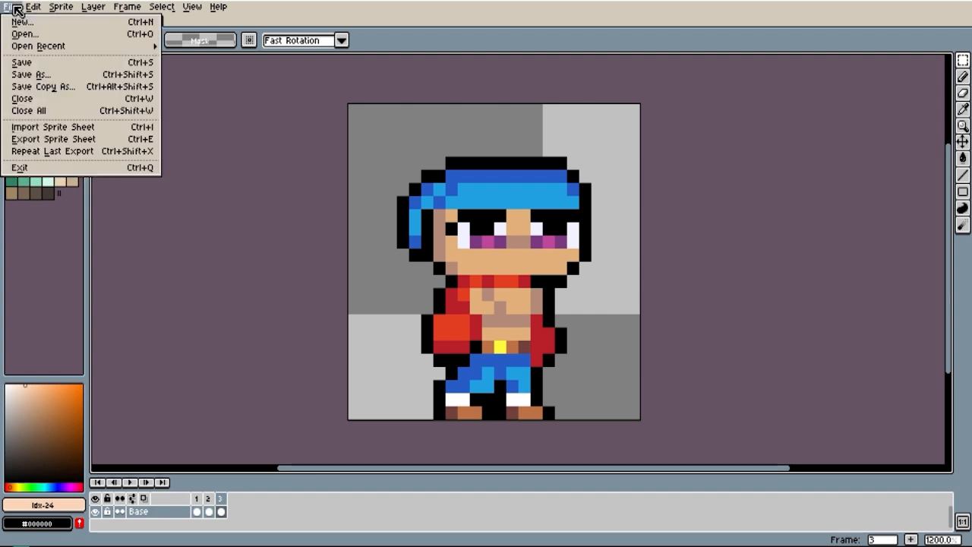
click(42, 74)
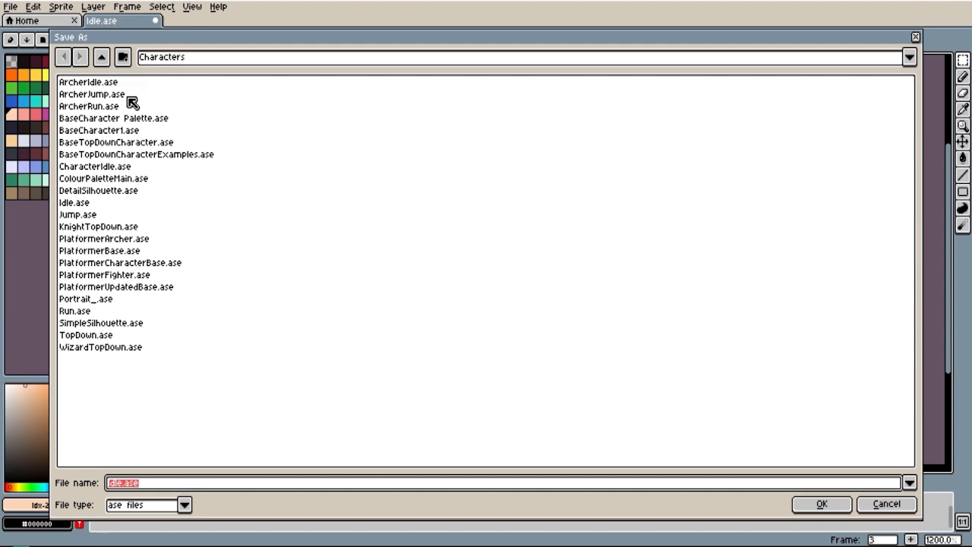
text(Attack)
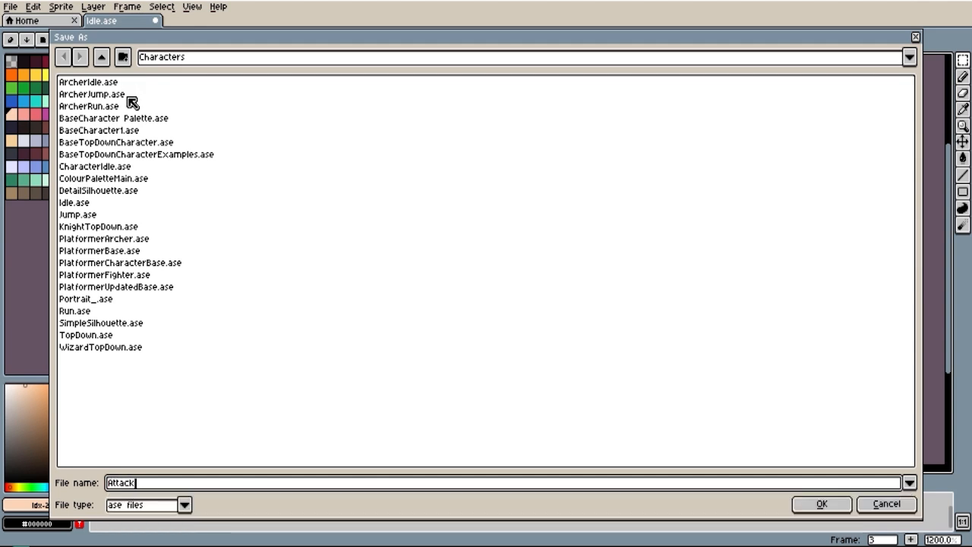
text(.ase)
click(813, 505)
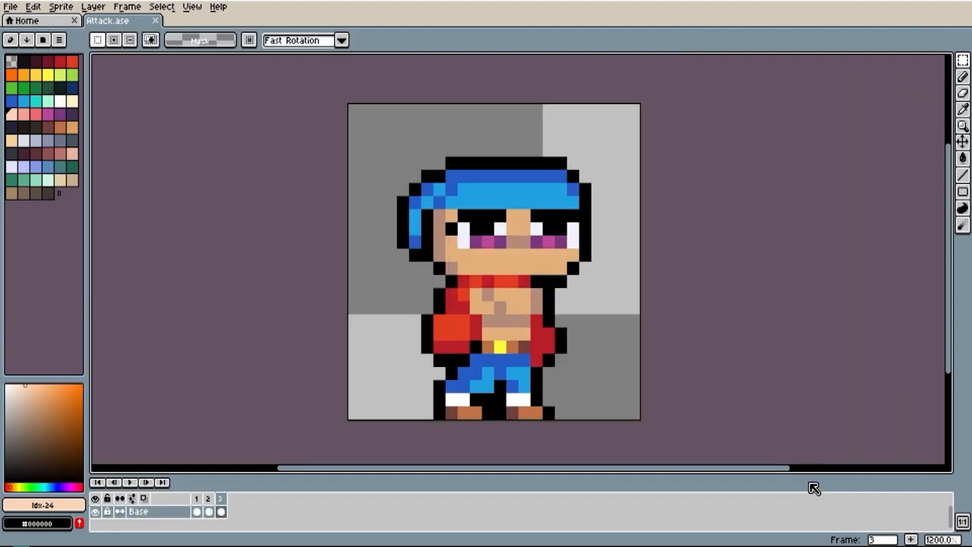
Step: Step through frames 1 to 3 to examine the existing poses as a basis for the attack
scroll(463, 430, down, 2)
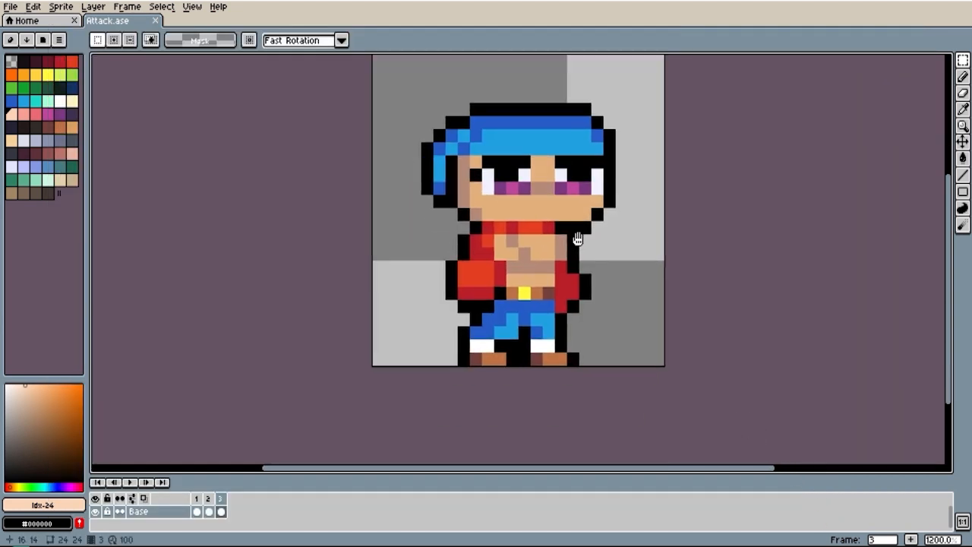
click(196, 499)
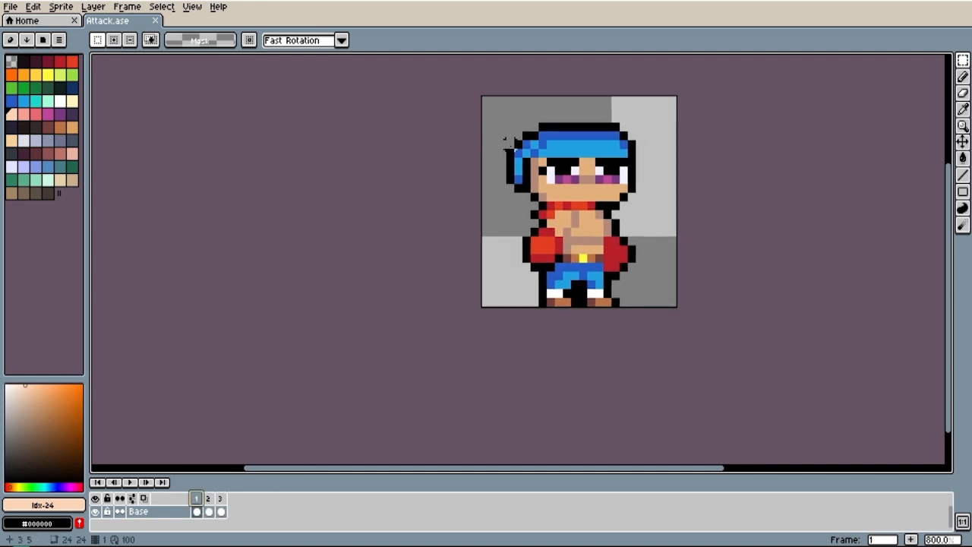
scroll(651, 221, up, 2)
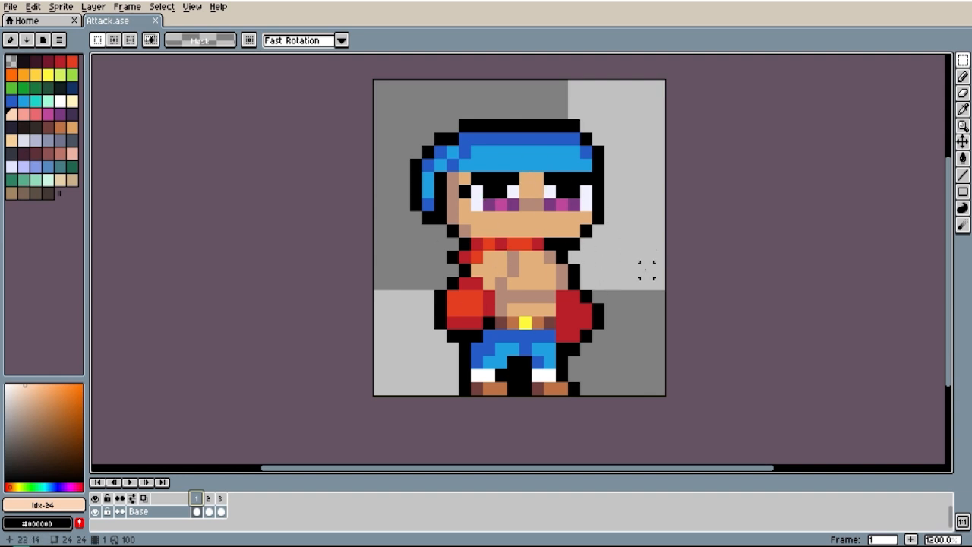
key(period)
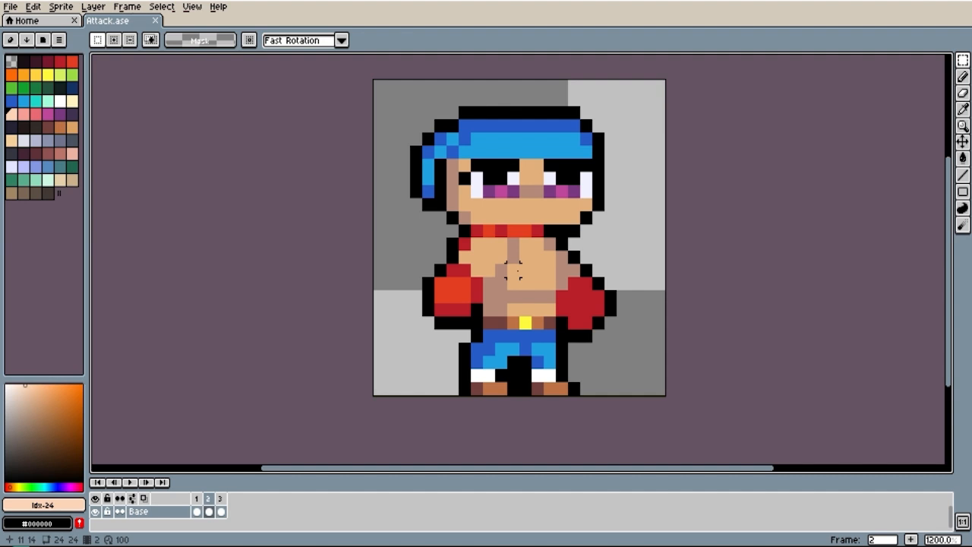
key(Right)
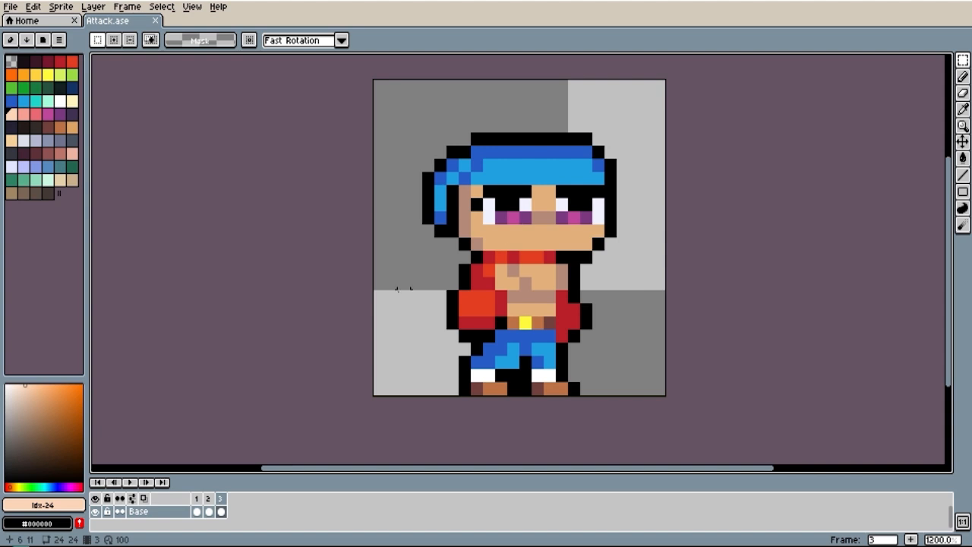
click(198, 499)
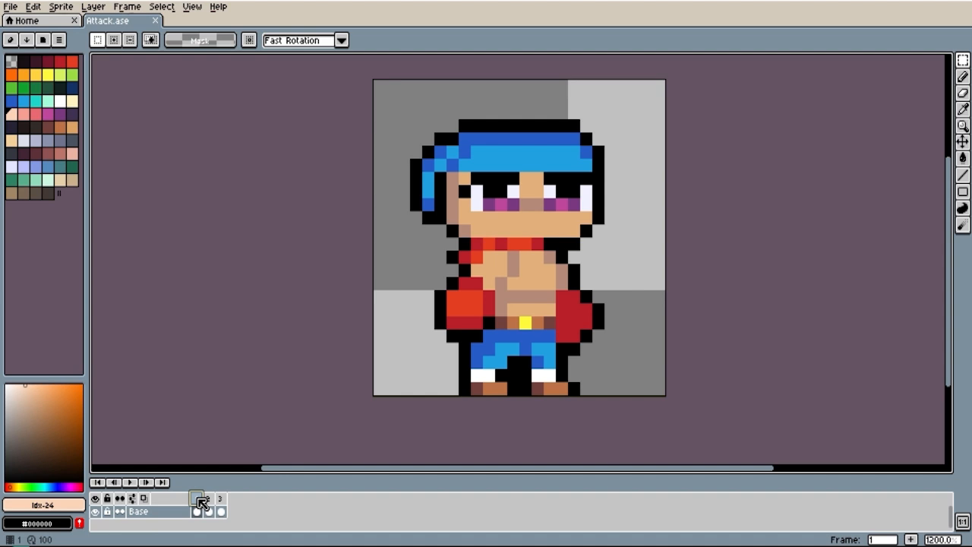
Step: On frame 2, select the head, torso, gloves and belt and shift them one pixel left
click(210, 509)
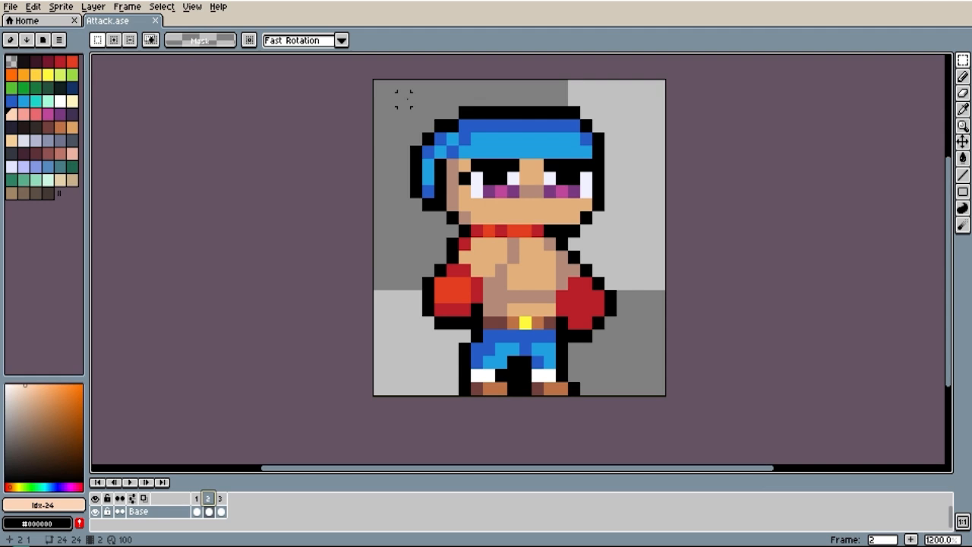
drag(403, 98, 656, 346)
key(Left)
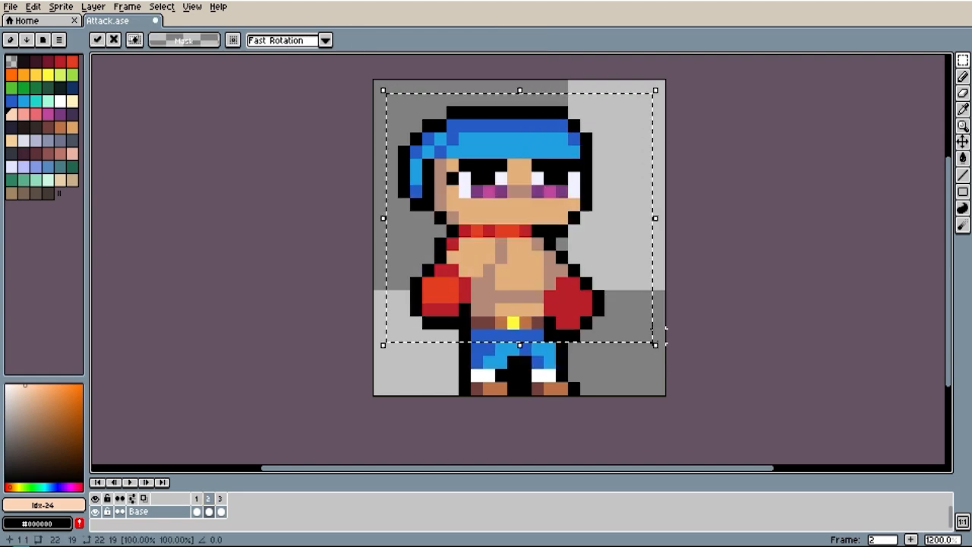
click(574, 349)
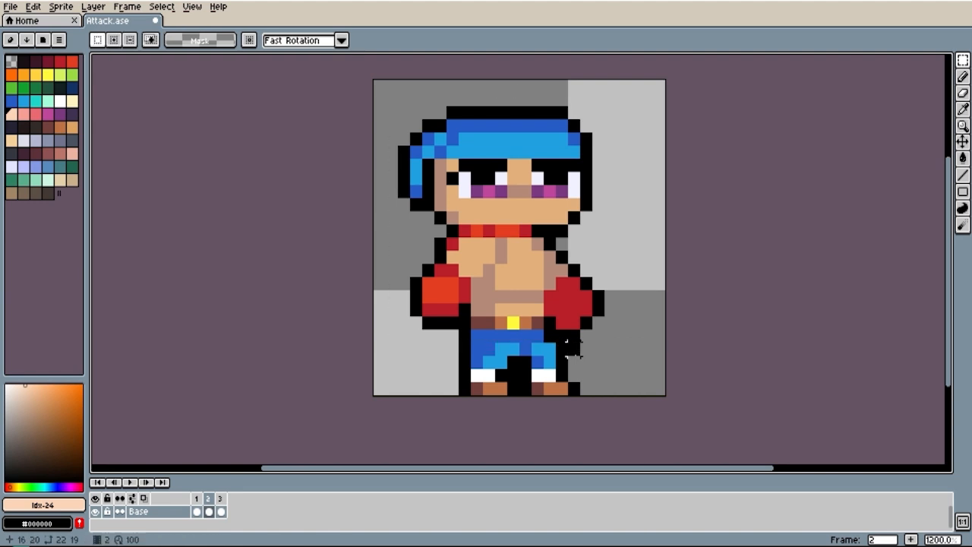
Step: Recolour the black gap pixel at the right edge of the trousers' waist with the trousers' dark blue #285cc4
key(b)
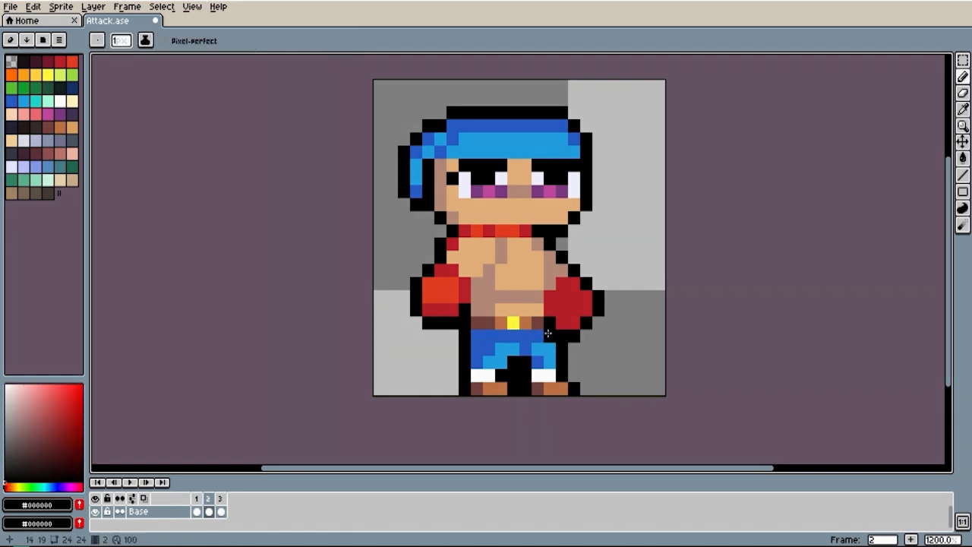
alt+click(524, 356)
drag(598, 342, 636, 357)
Step: Select the upper body and right glove without the belt on frame 2, shift them one more pixel left, and deselect
key(m)
mouse_move(450, 102)
drag(450, 102, 748, 95)
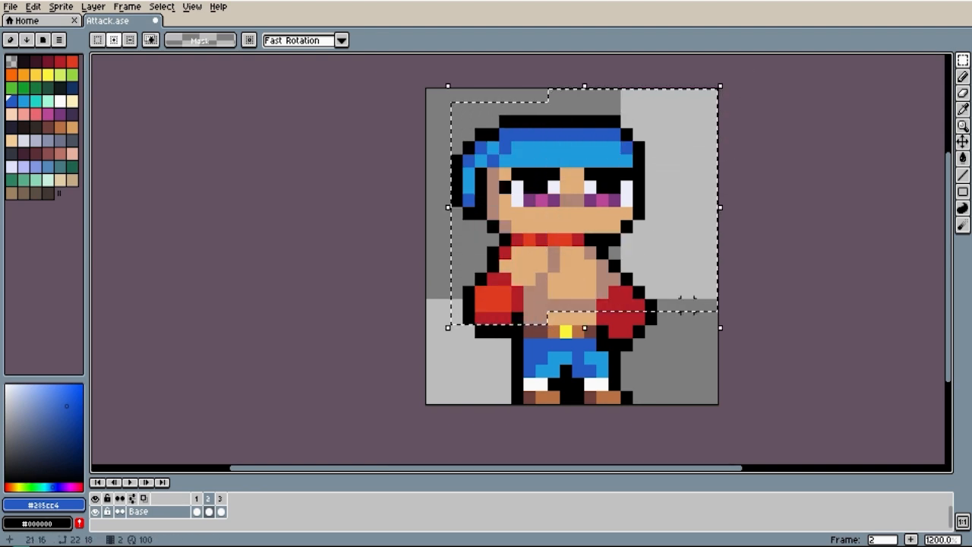
drag(663, 344, 581, 289)
key(Left)
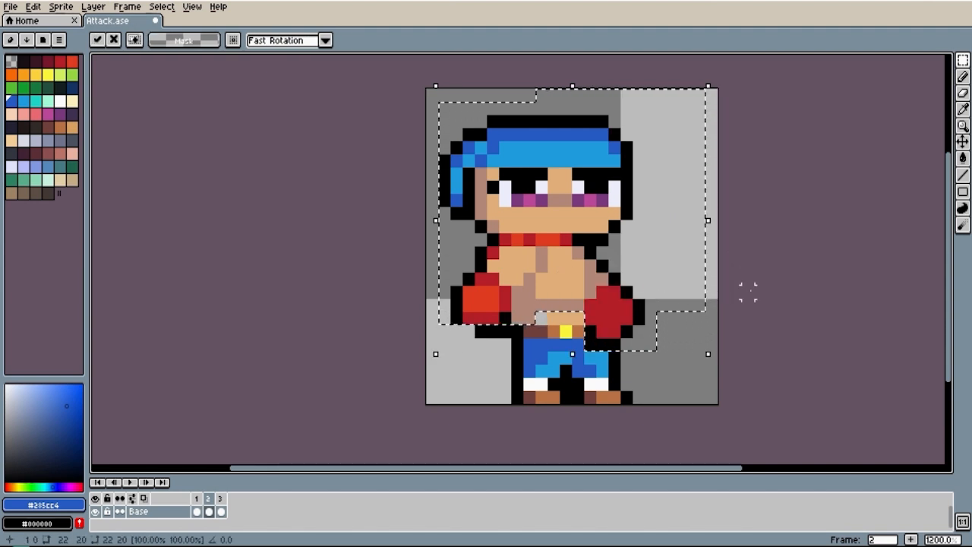
key(ctrl+d)
Step: Repair the waist on frame 2 with a skin shade #b28b78 pixel, a black outline pixel beside the left glove and a blue trouser pixel
key(b)
alt+click(543, 315)
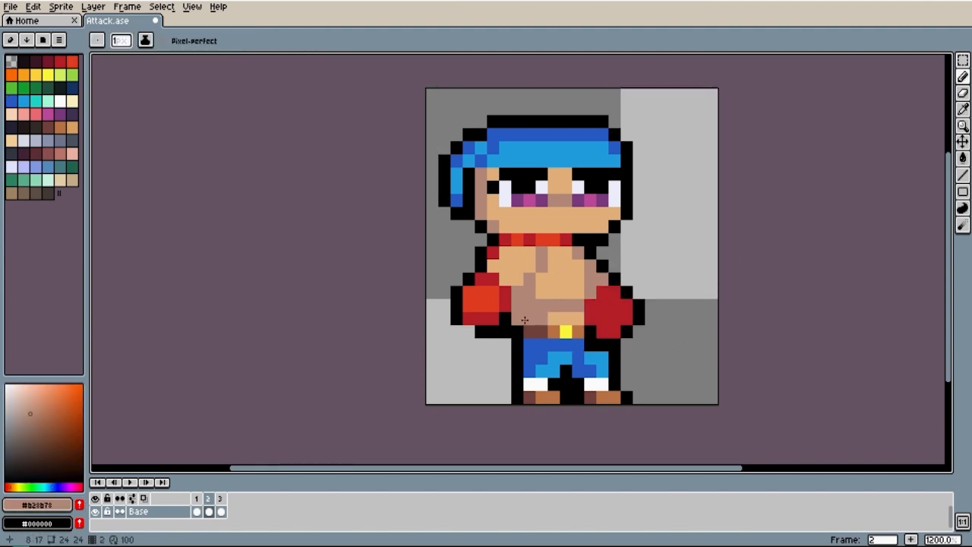
alt+click(507, 320)
click(517, 319)
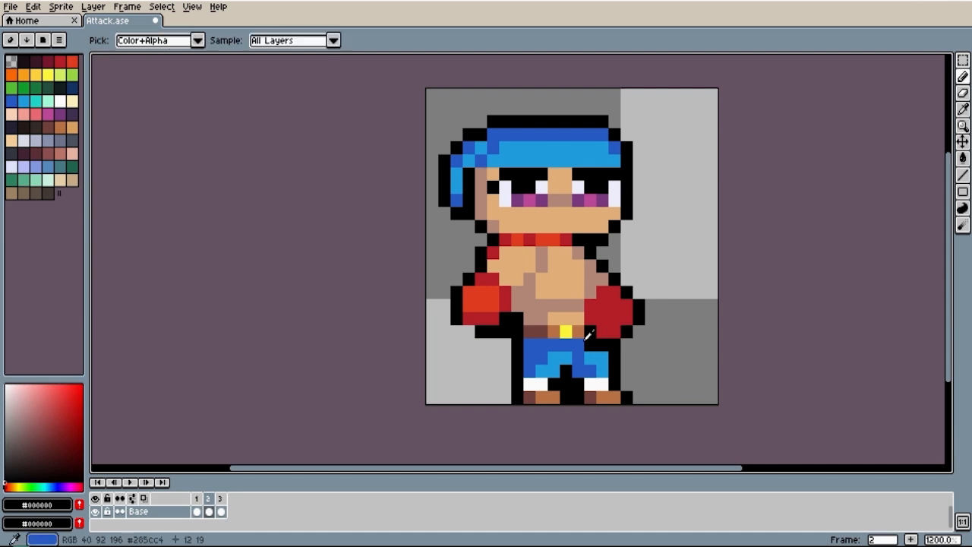
alt+click(581, 342)
click(590, 344)
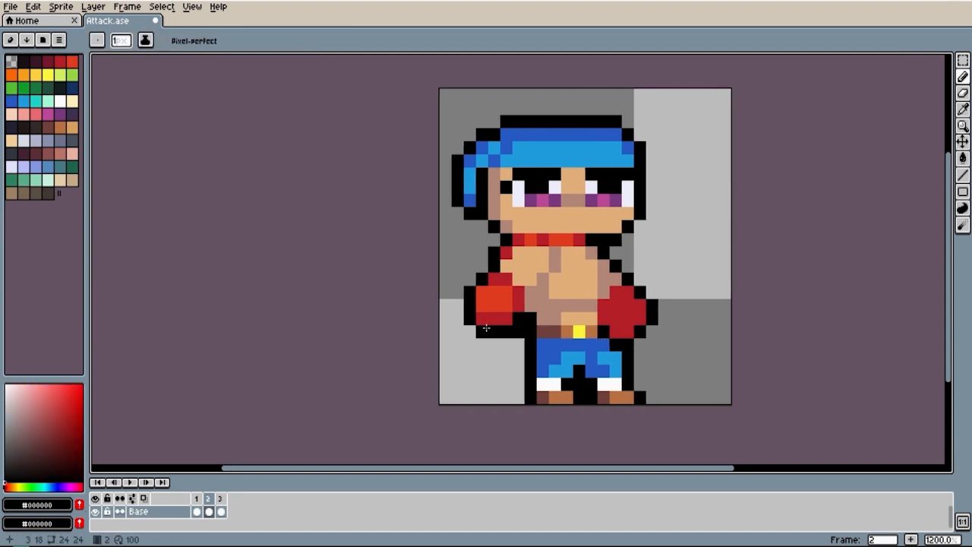
Step: Erase the stray black outline pixel between the bottom of the left glove and the hip on frame 2
alt+click(530, 315)
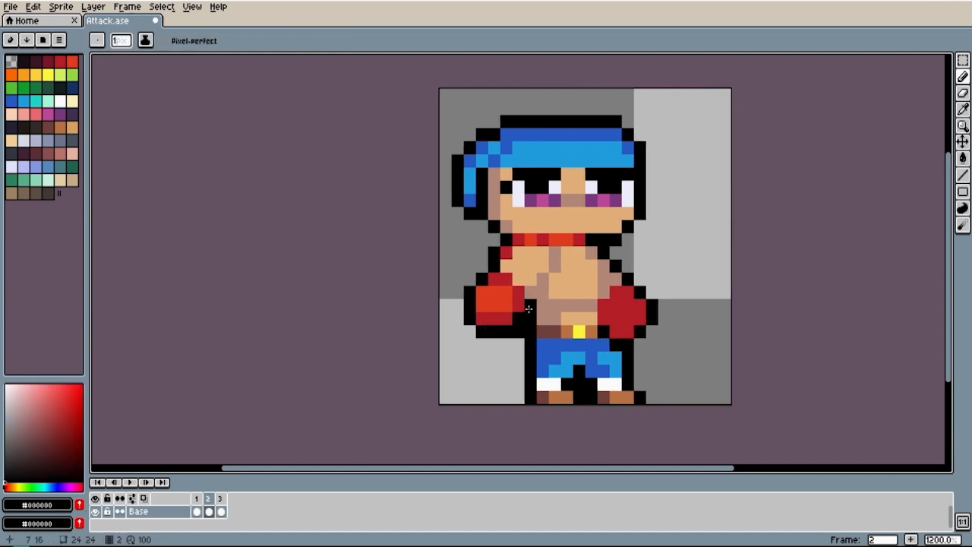
scroll(532, 264, down, 2)
key(e)
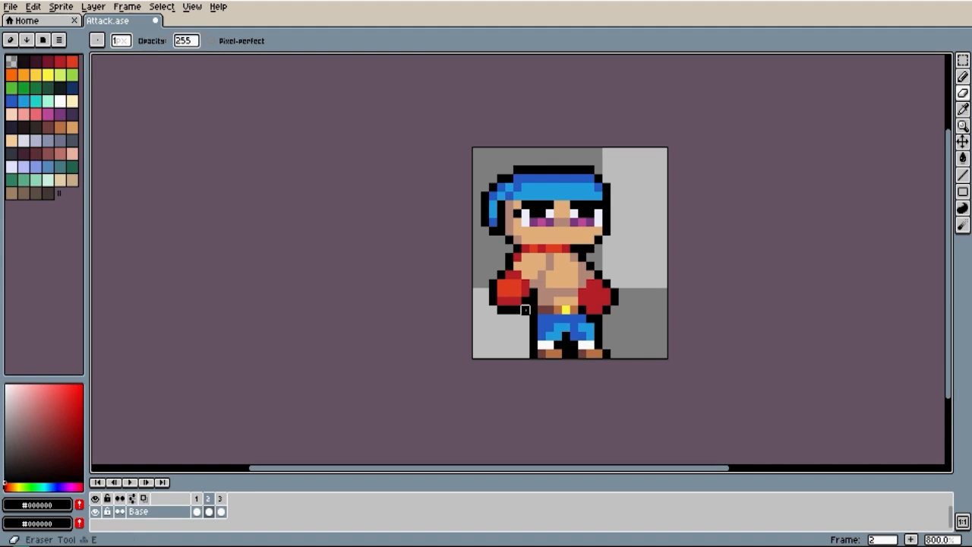
click(525, 310)
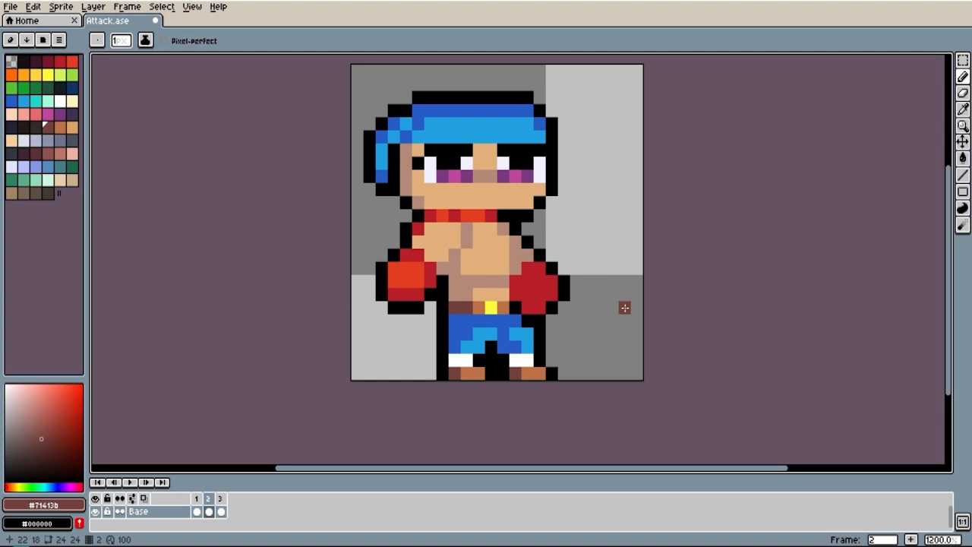
Step: On frame 3, erase the right arm and glove and redraw the torso's right edge as a straight black outline
key(m)
key(period)
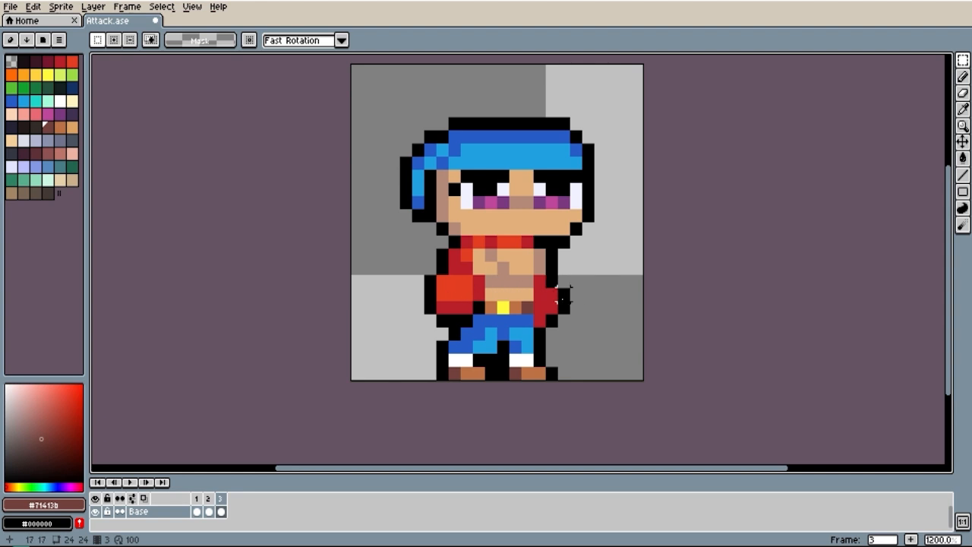
key(e)
mouse_move(540, 255)
mouse_down()
mouse_move(539, 333)
mouse_move(552, 307)
mouse_move(551, 255)
mouse_move(564, 305)
mouse_up()
key(alt)
alt+click(548, 237)
mouse_move(540, 260)
mouse_down()
mouse_move(536, 332)
mouse_move(537, 322)
mouse_up()
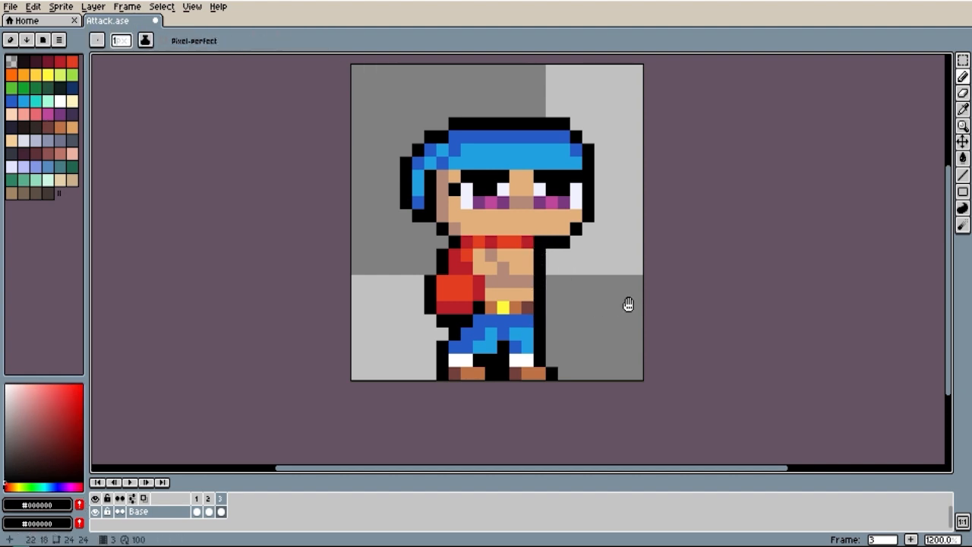
drag(629, 304, 605, 300)
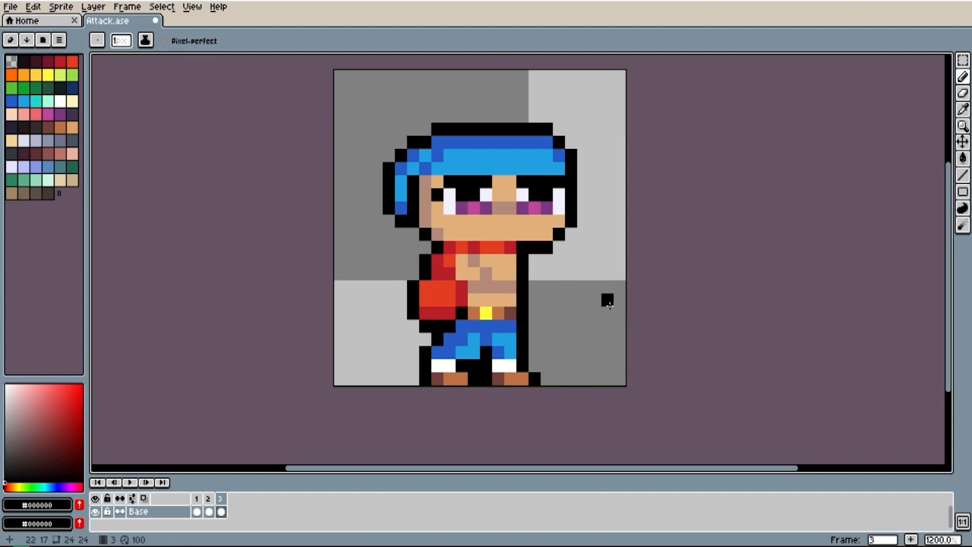
Step: On frame 3, select the left glove, flip it horizontally, place it beside the torso's right edge one pixel higher, and deselect
key(m)
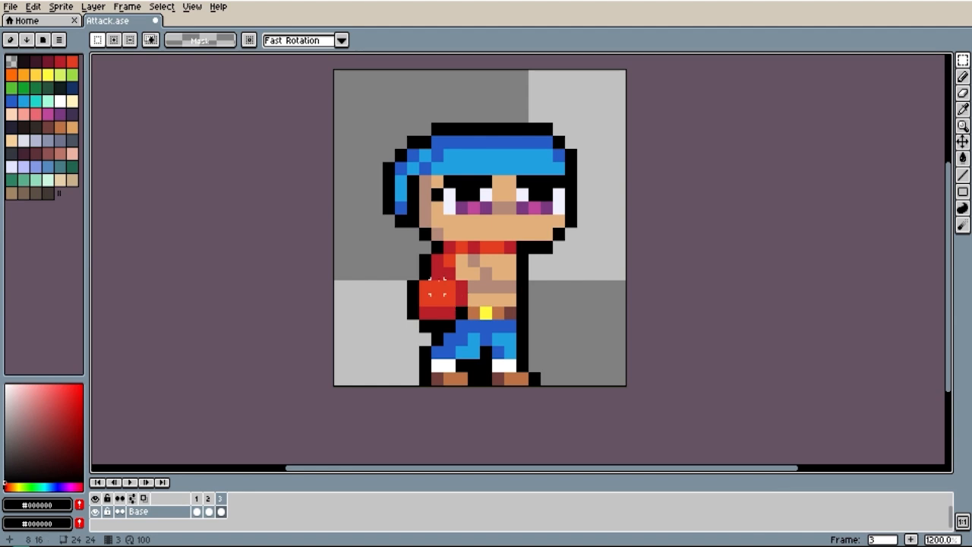
drag(411, 268, 469, 334)
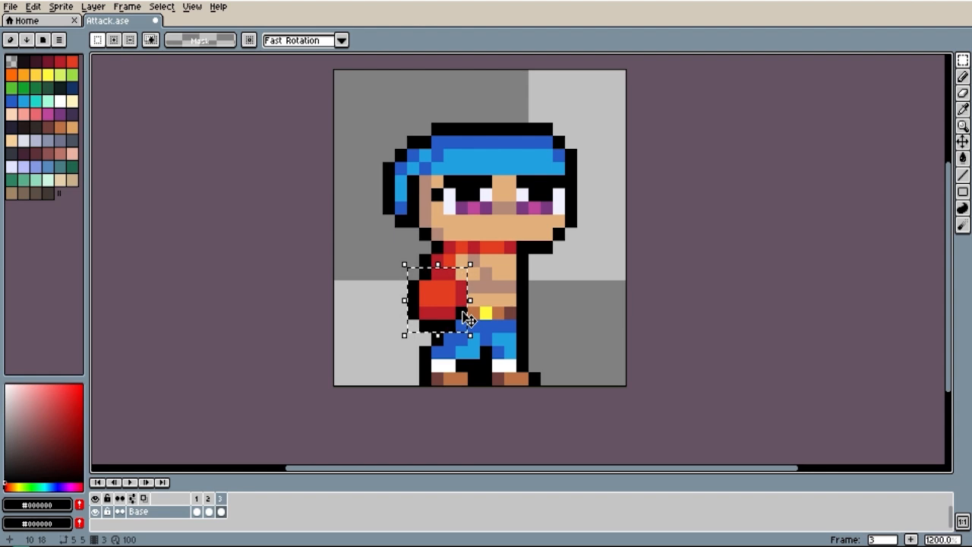
key(shift+h)
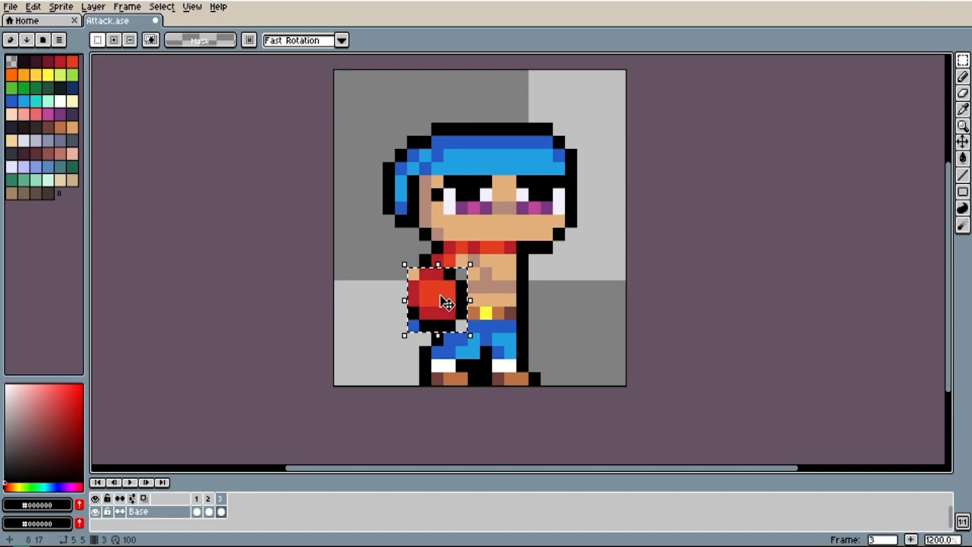
click(456, 306)
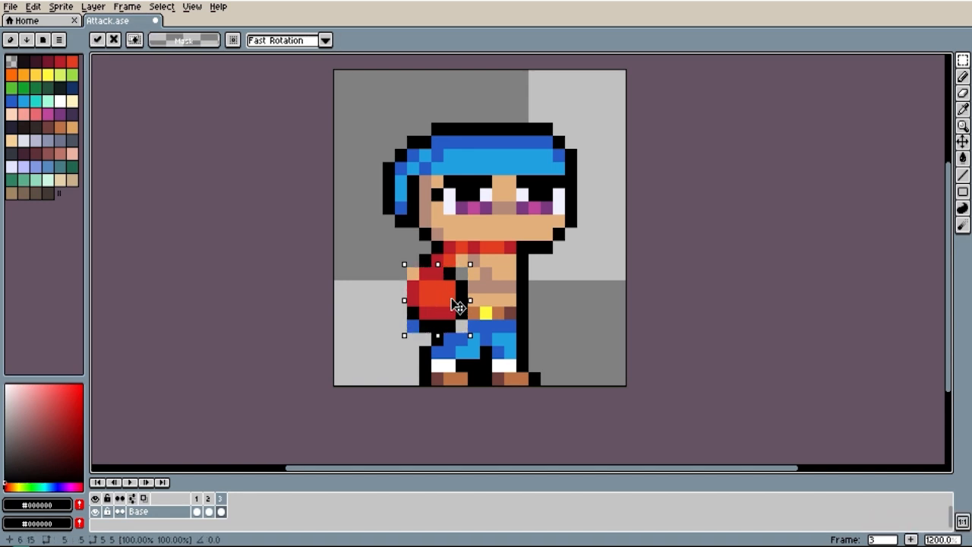
drag(453, 301, 568, 310)
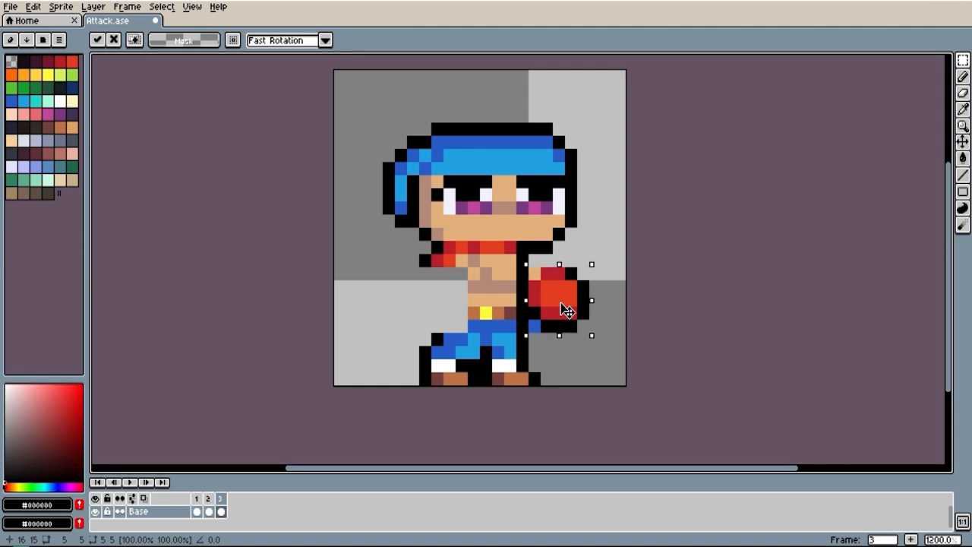
drag(566, 310, 570, 296)
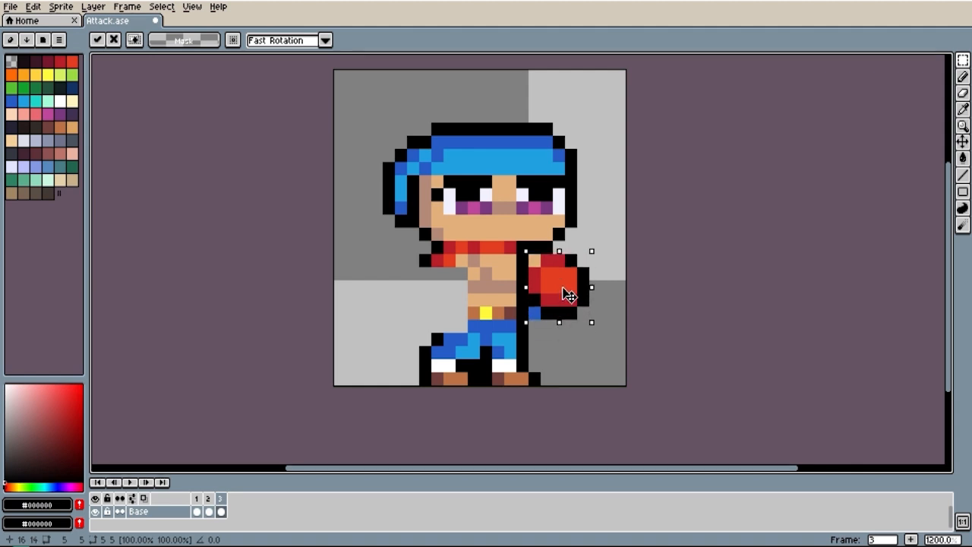
click(643, 284)
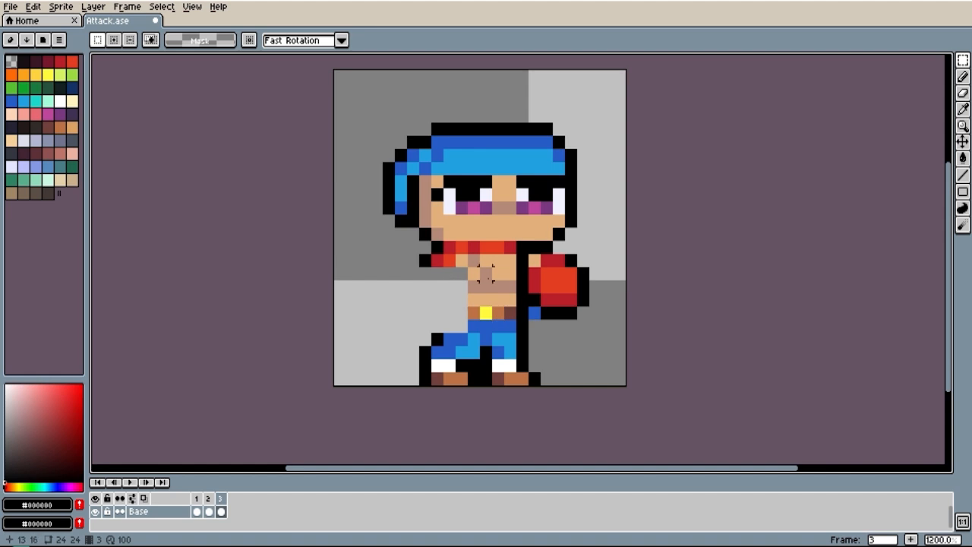
Step: Block in the forward-reaching arm across the torso up to the glove in dark red #b4202a
key(i)
click(474, 298)
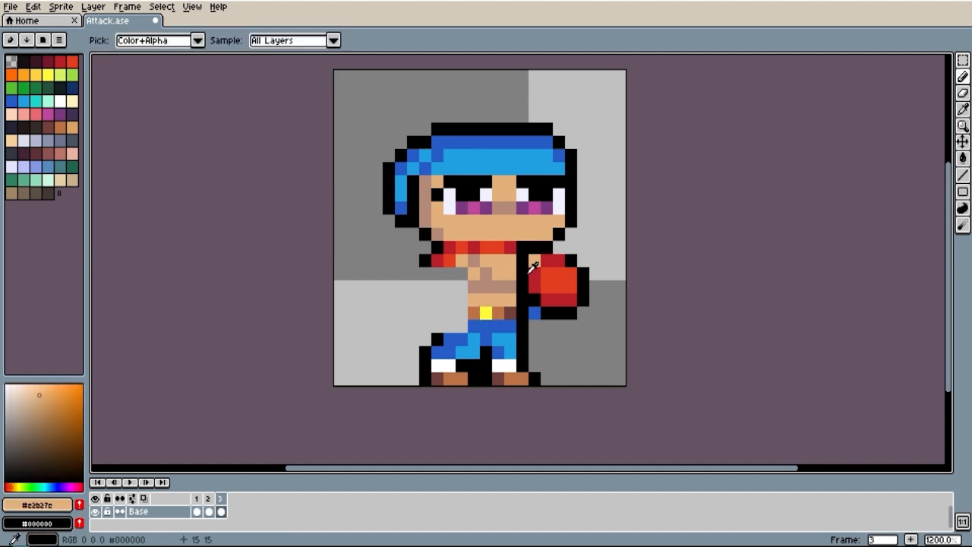
click(531, 271)
key(b)
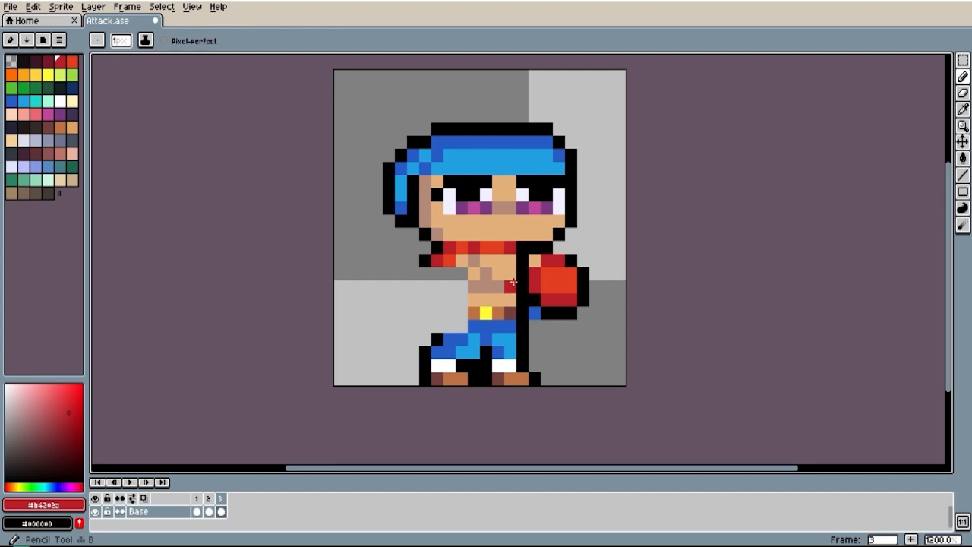
mouse_move(522, 286)
mouse_down()
mouse_move(493, 267)
mouse_move(466, 267)
mouse_move(478, 287)
mouse_move(509, 296)
mouse_up()
click(508, 296)
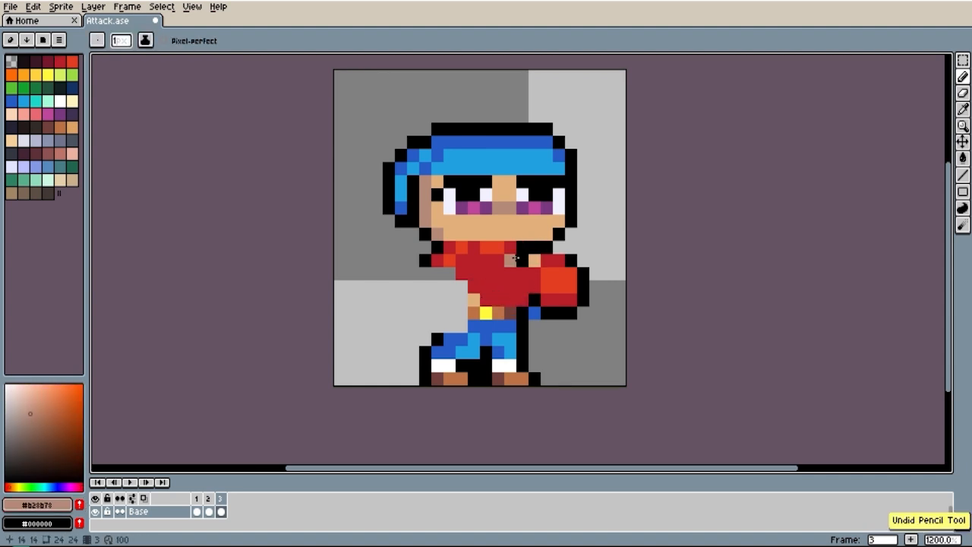
Step: Add shadow skin #b28b78 pixels below the scarf's right end and along the left side of the torso and waist
alt+click(506, 206)
click(513, 259)
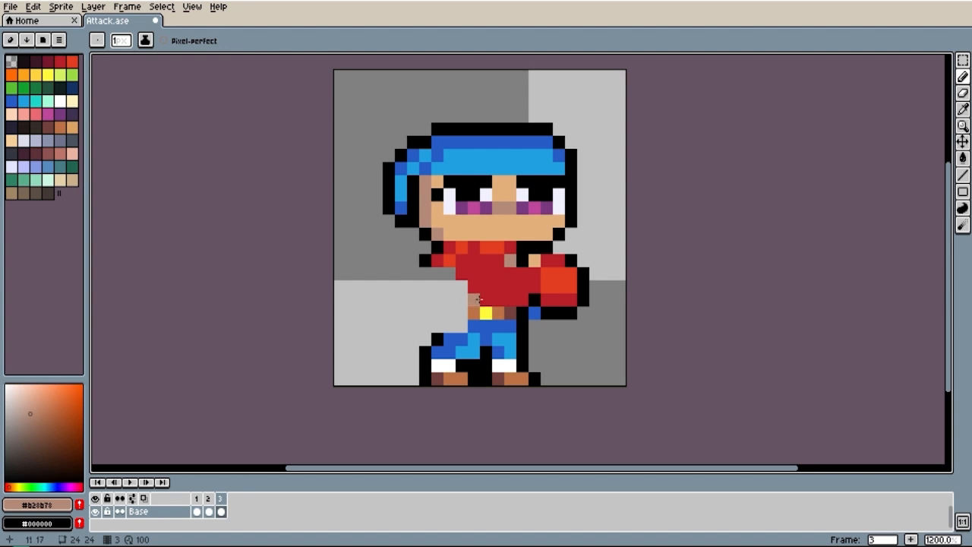
click(474, 298)
drag(463, 288, 463, 299)
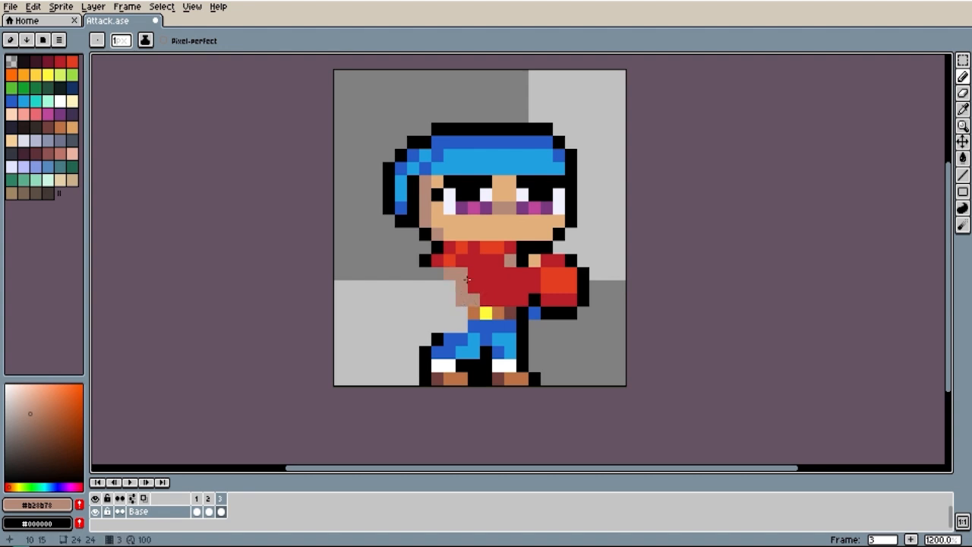
click(507, 289)
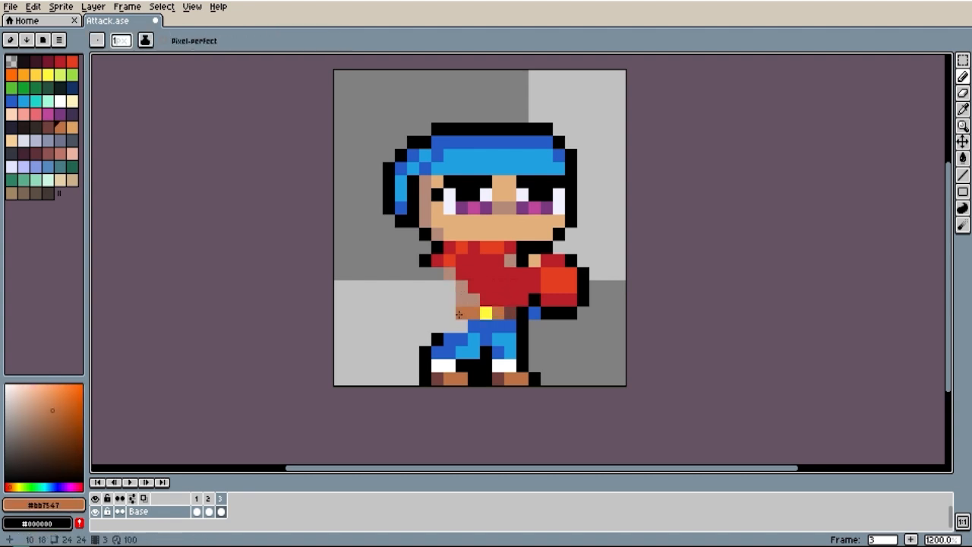
Step: Extend the belt's left end with a dark brown #71413b pixel and widen the trousers below it with dark blue pixels
alt+click(509, 313)
click(461, 313)
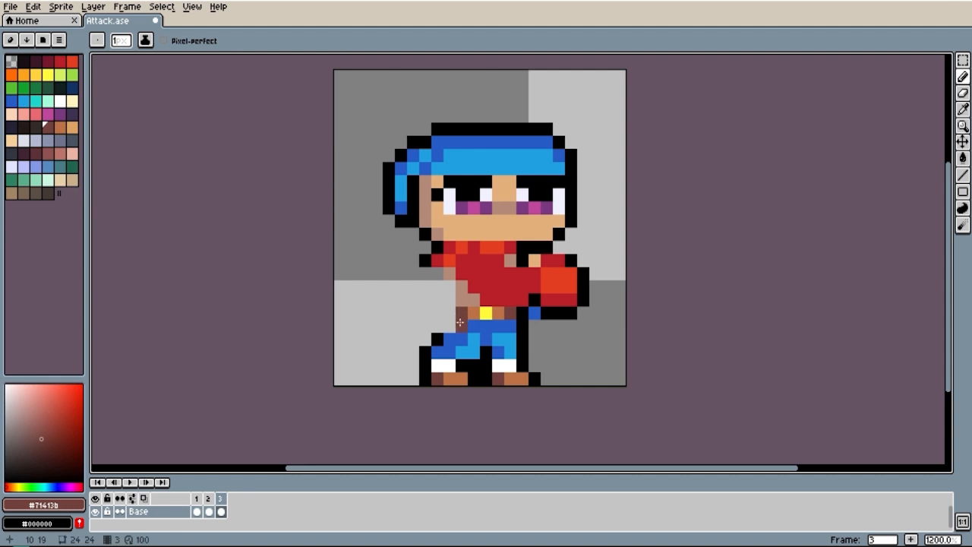
alt+click(471, 327)
click(460, 326)
click(450, 327)
Step: Draw a black outline up the left side of the body from the hip to the armpit
alt+click(438, 338)
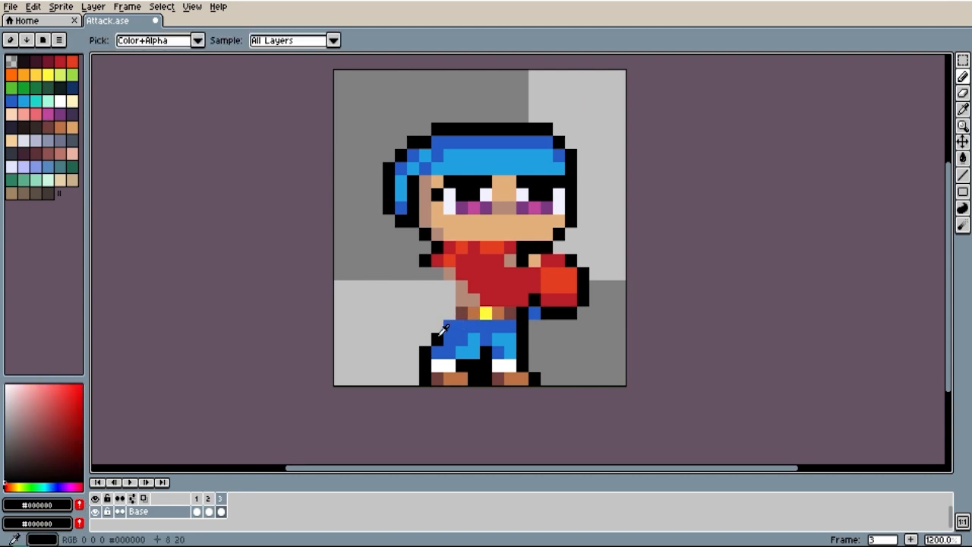
click(438, 327)
drag(450, 313, 449, 290)
click(440, 273)
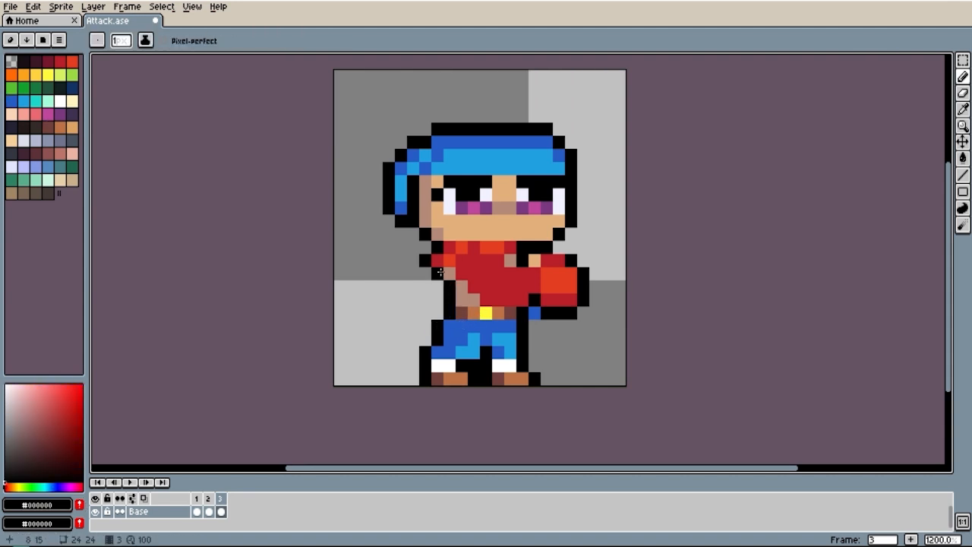
Step: Repaint the torso and punching arm in light skin #e2b27e, with shadow skin #b28b78 along the waist
alt+click(537, 257)
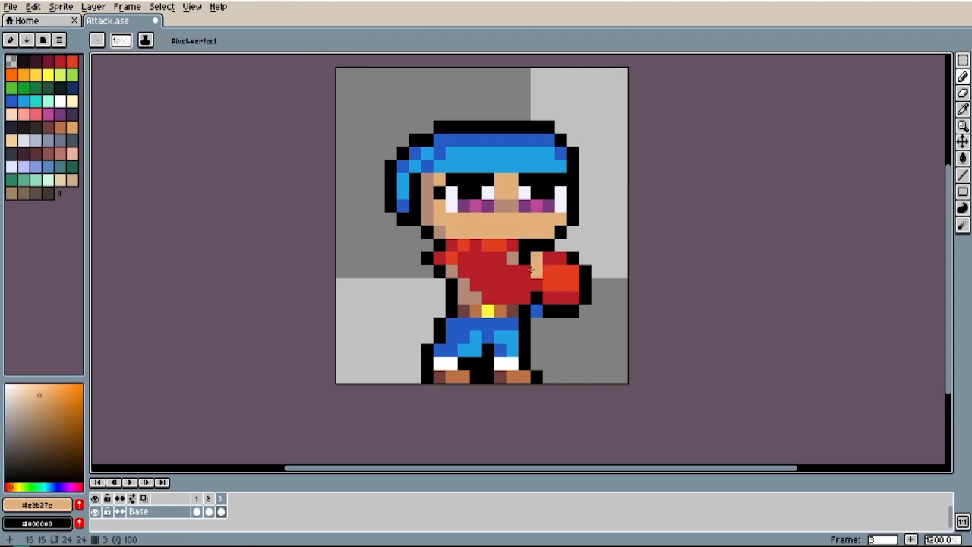
mouse_move(525, 271)
mouse_down()
mouse_move(525, 285)
mouse_move(502, 293)
mouse_move(486, 271)
mouse_move(500, 300)
mouse_move(515, 269)
mouse_move(484, 256)
mouse_move(469, 264)
mouse_move(494, 300)
mouse_up()
scroll(476, 285, up, 1)
alt+click(453, 299)
alt+click(507, 296)
Step: Outline the punching arm's upper and lower edges in black and extend the arm so the glove sits one pixel farther right
scroll(509, 295, down, 4)
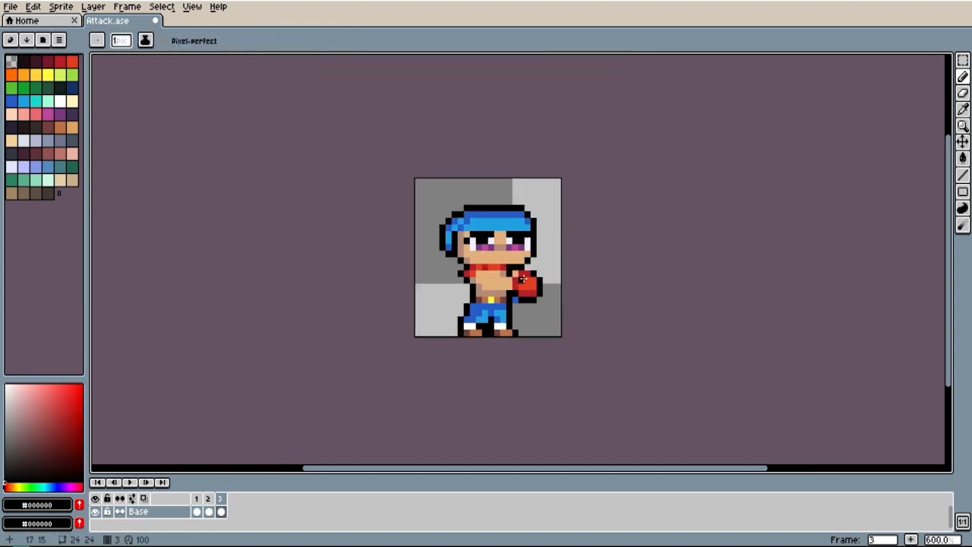
scroll(518, 274, up, 3)
scroll(518, 274, up, 1)
click(472, 271)
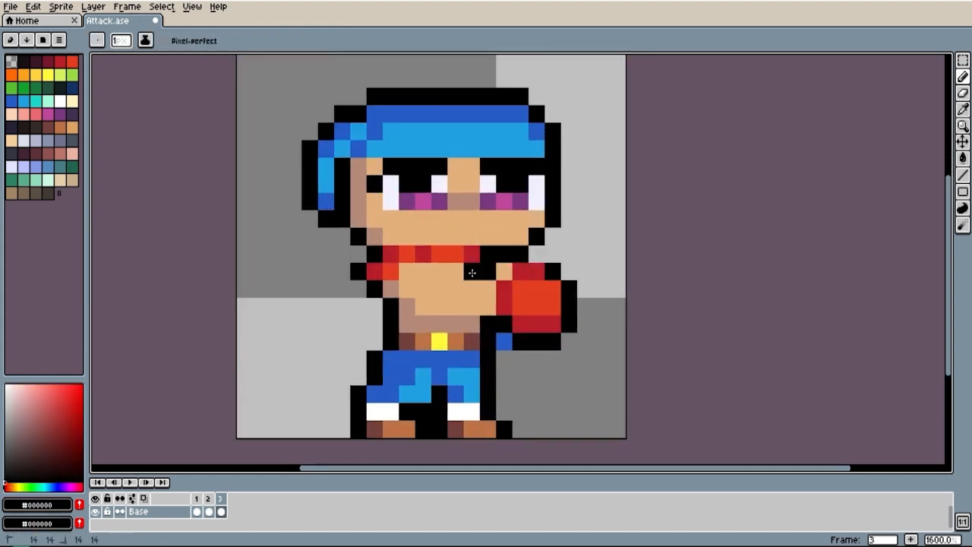
alt+click(483, 283)
alt+click(495, 271)
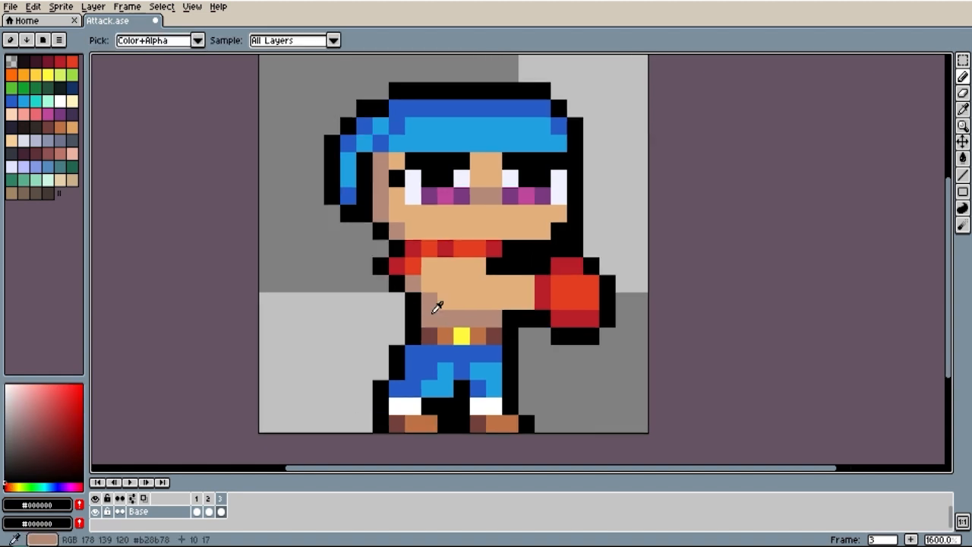
Step: Widen the torso's left side with a shadow skin #b28b78 pixel and move the black outline outward around it
alt+click(437, 306)
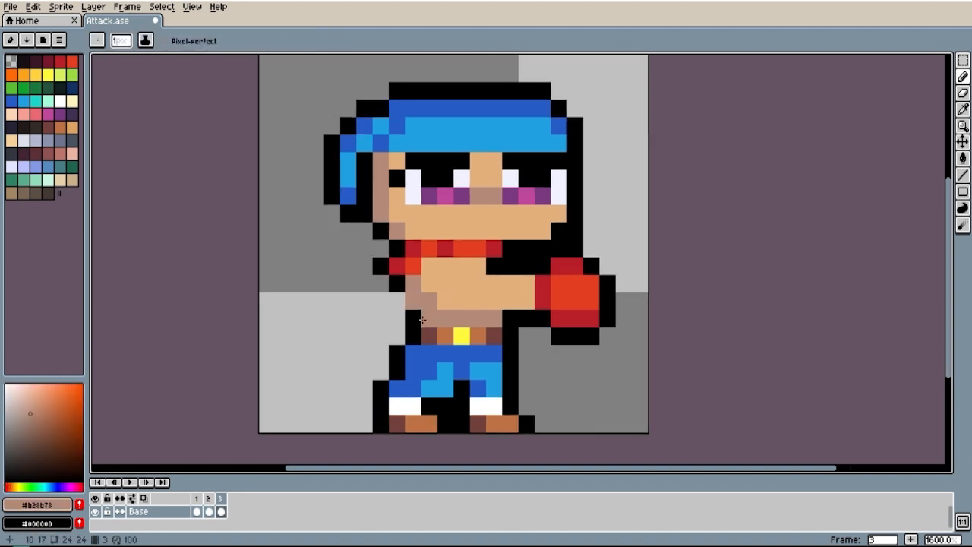
alt+click(398, 283)
click(397, 300)
scroll(447, 246, down, 2)
Step: Select the right leg, shift it one pixel right, deselect, and fill the gap between the legs with black
key(m)
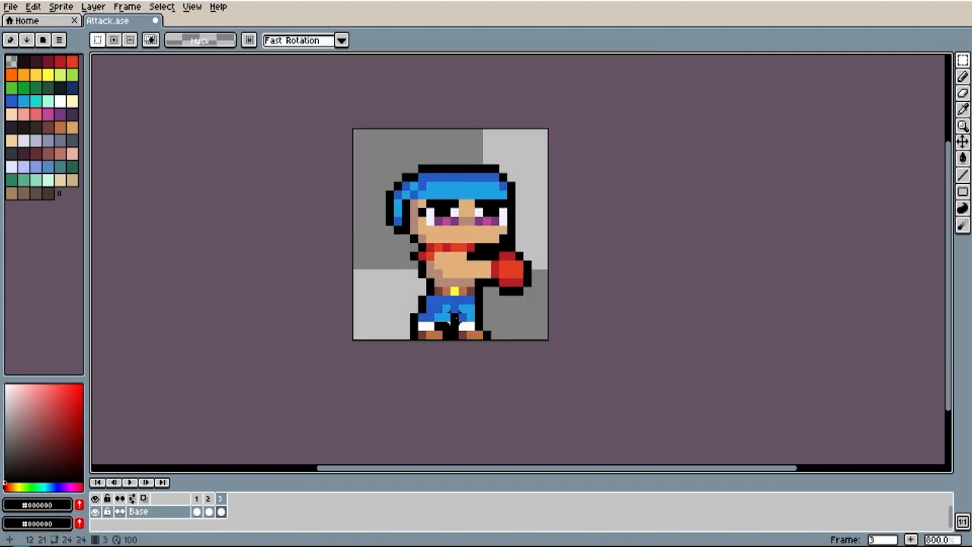
drag(455, 319, 520, 352)
key(Right)
key(ctrl+d)
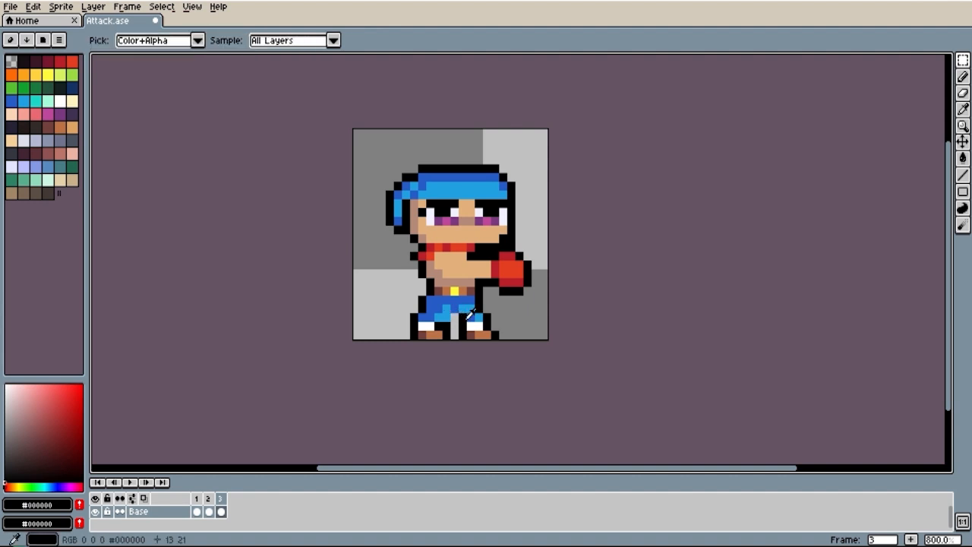
key(b)
drag(456, 318, 457, 333)
Step: Rebuild the upper right trouser leg with light blue #249fde and dark blue pixels, and close its outer edge in black
alt+click(471, 308)
click(477, 307)
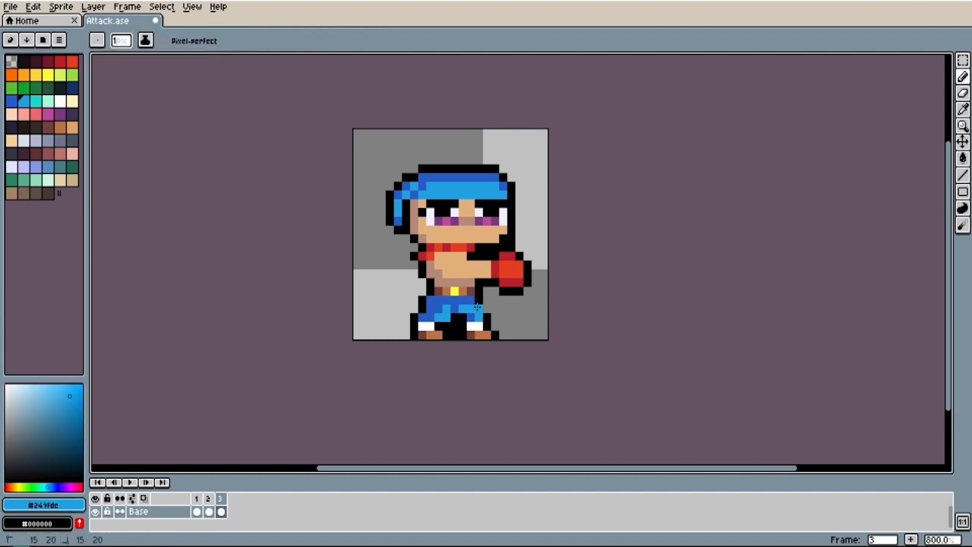
alt+click(465, 302)
click(462, 308)
alt+click(480, 301)
click(487, 309)
drag(487, 309, 456, 318)
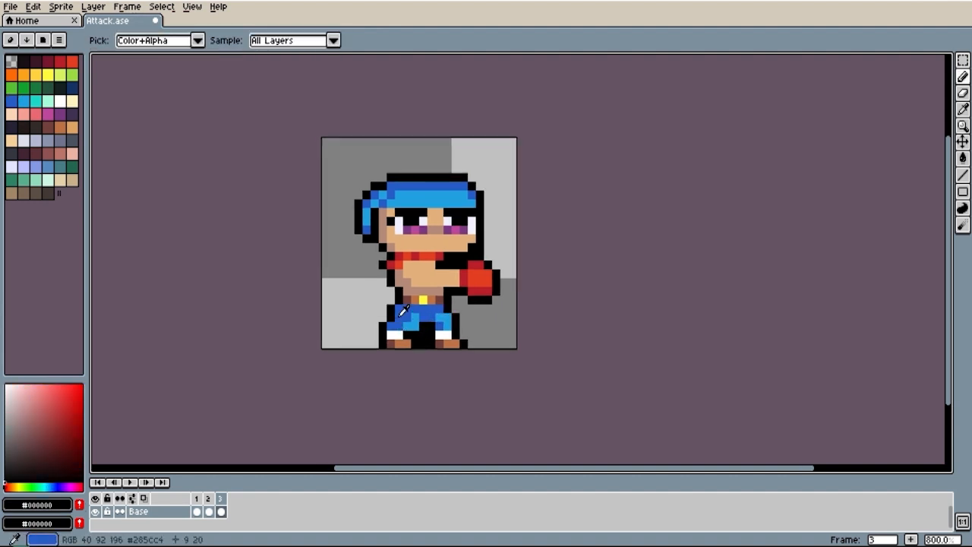
Step: Adjust the left trouser leg's shading with dark blue #285cc4 and light blue #249fde pixels
alt+click(403, 310)
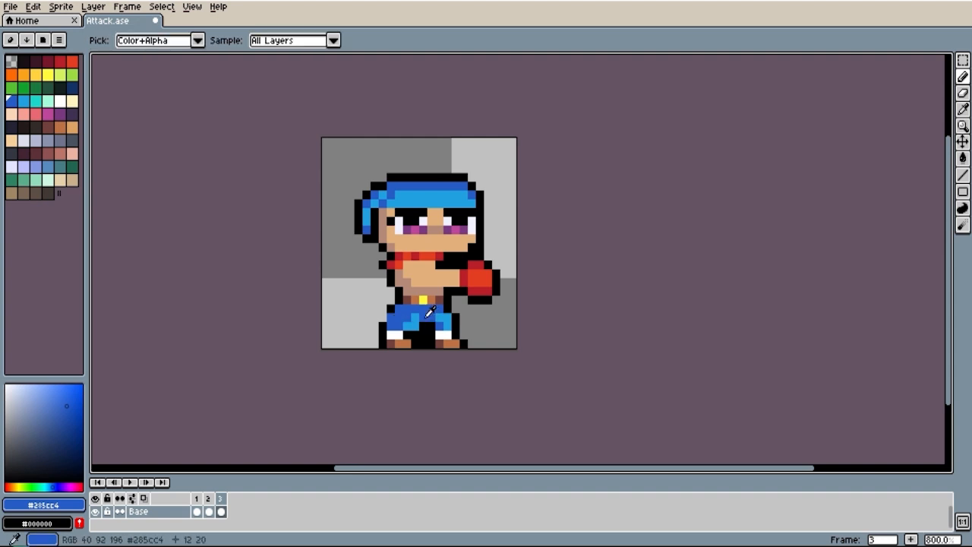
alt+click(402, 325)
click(421, 333)
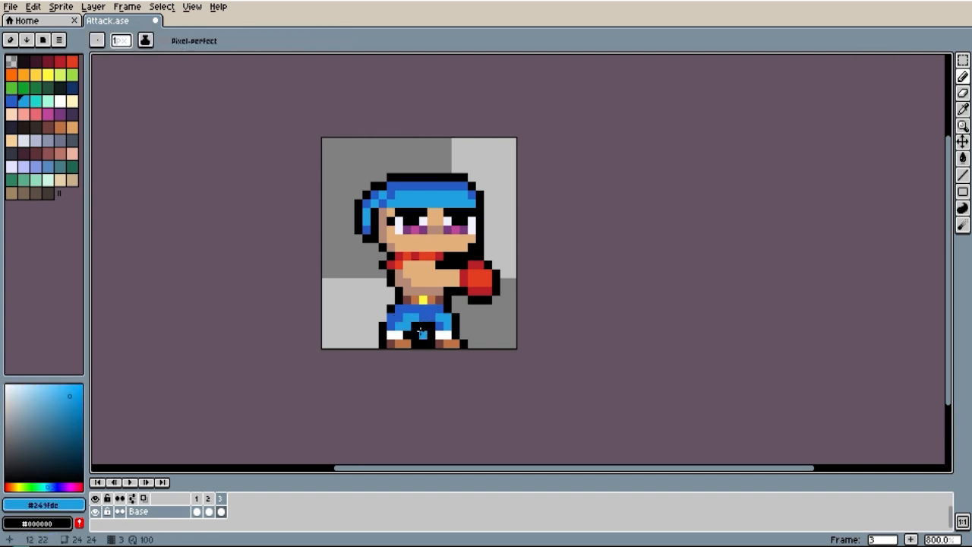
Step: Fill the notch beside the left waist and hip with black, and trim its edge with the eraser
alt+click(392, 318)
drag(388, 316, 461, 335)
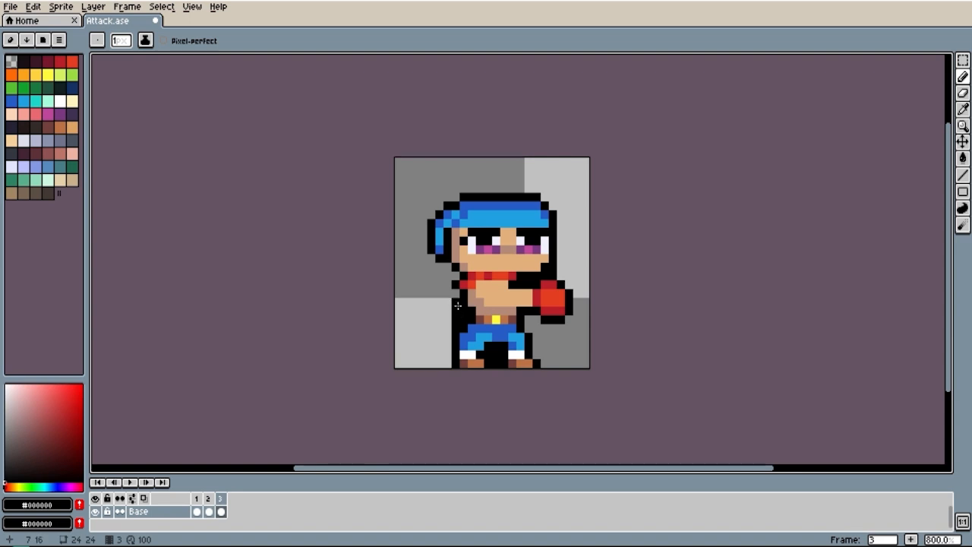
key(e)
scroll(582, 375, down, 2)
scroll(582, 375, up, 2)
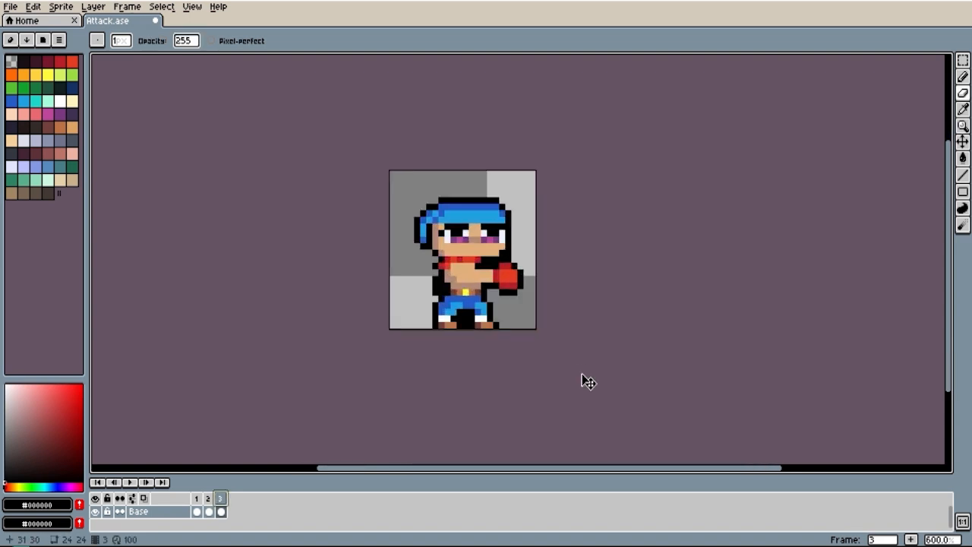
Step: Duplicate the punch pose of frame 3 into two new frames, 4 and 5
key(v)
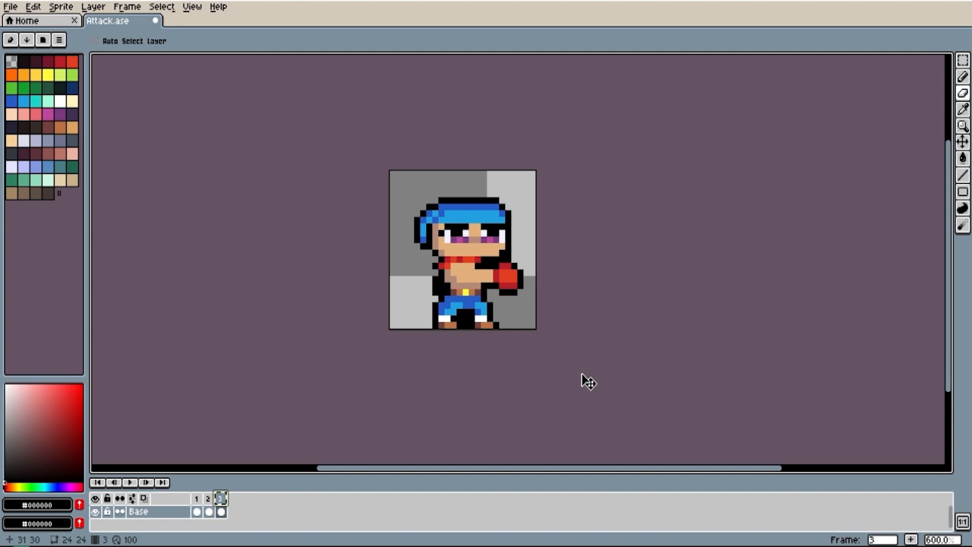
key(alt+n)
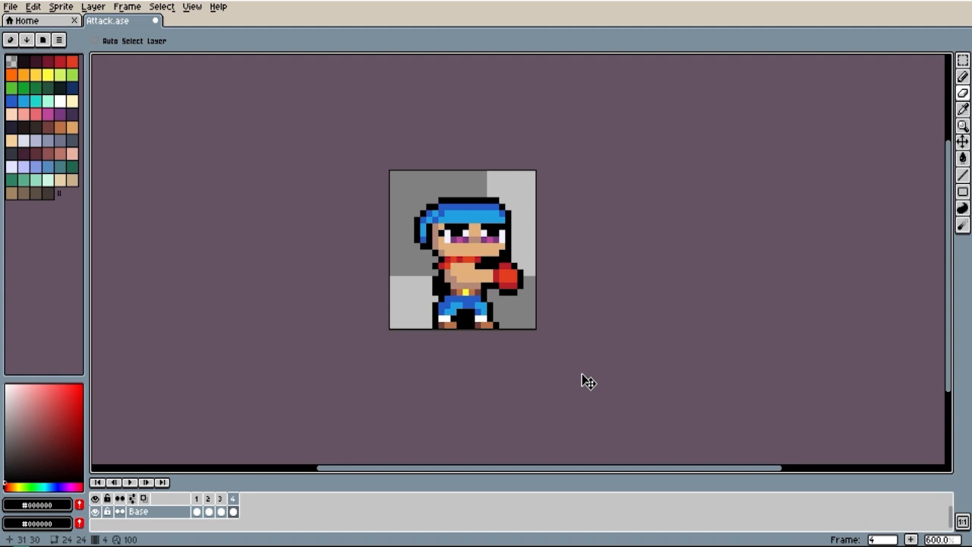
key(b)
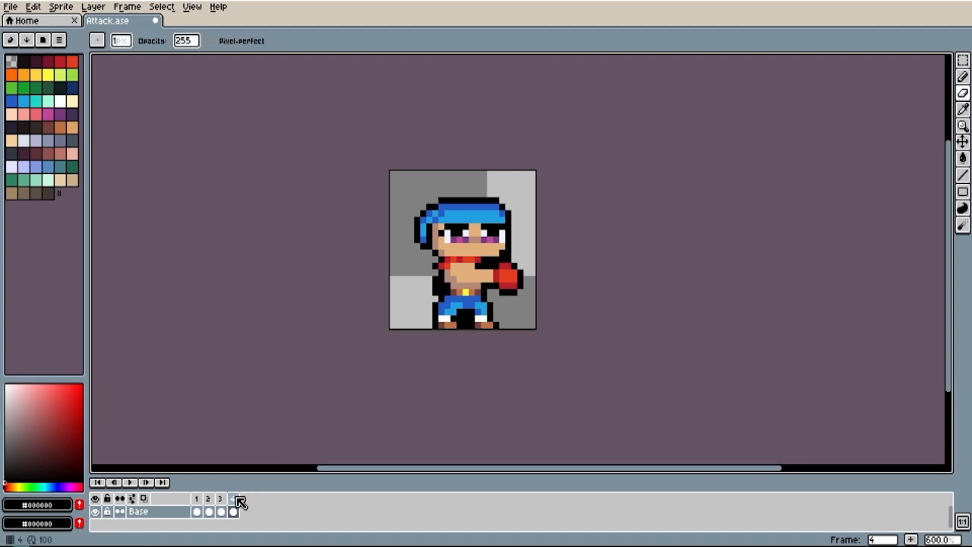
key(alt+n)
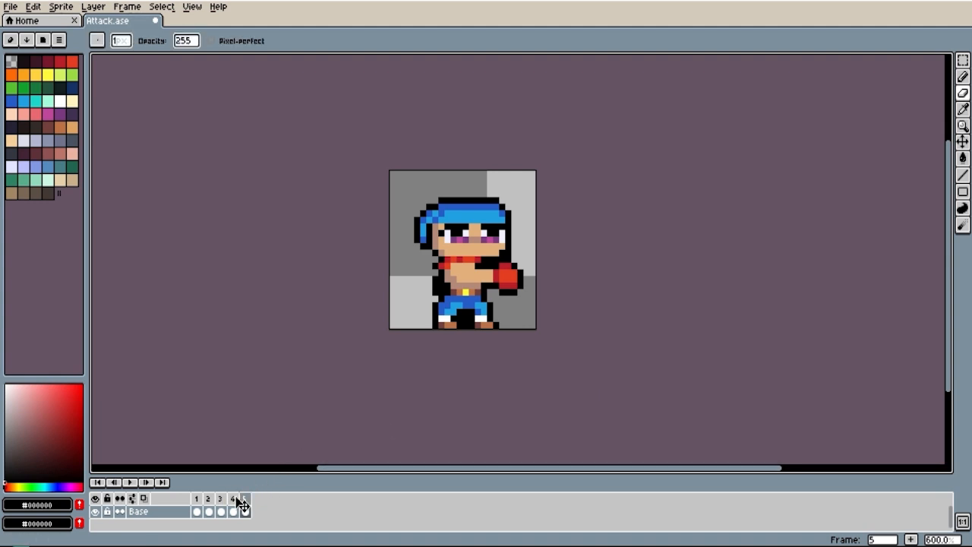
Step: Duplicate the idle pose of frame 1 into a new frame directly after it
click(198, 498)
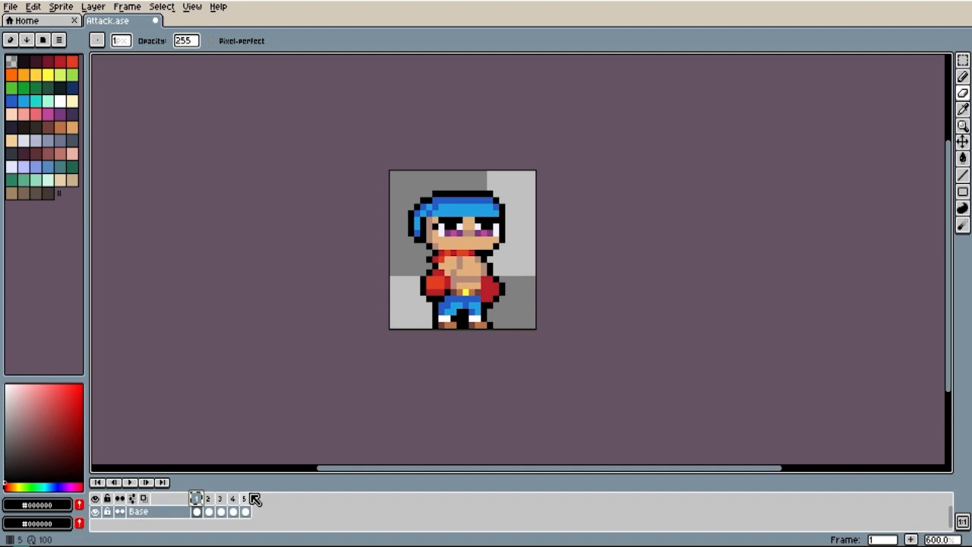
click(245, 498)
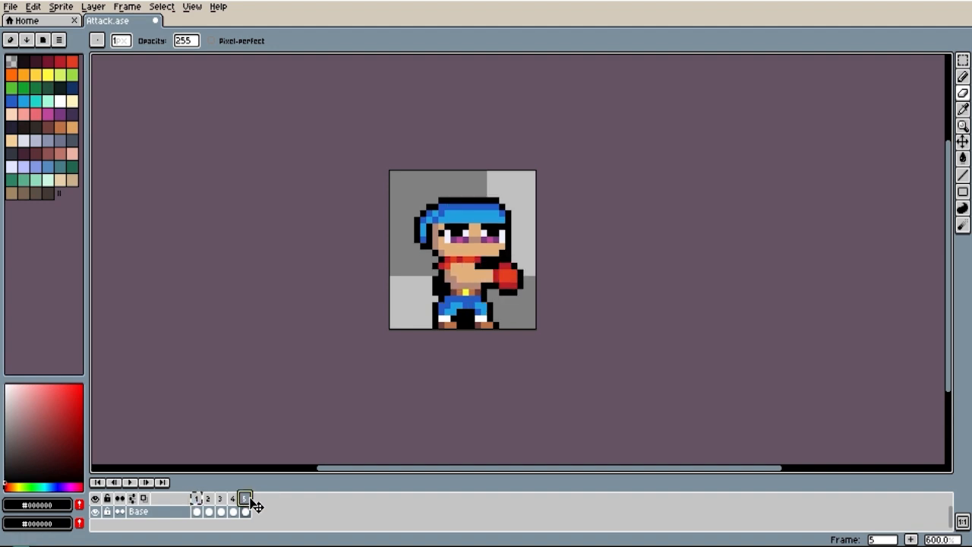
click(200, 498)
drag(205, 501, 218, 498)
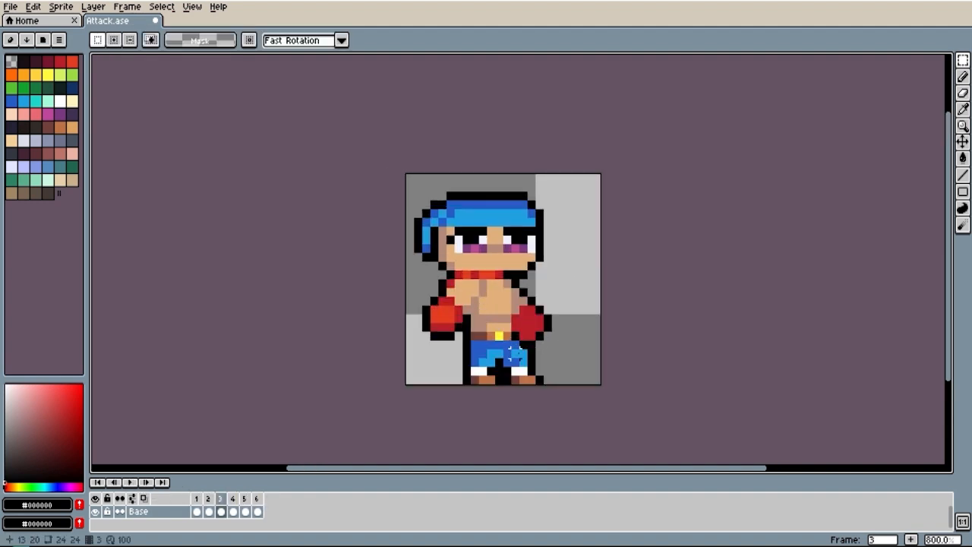
Step: Retouch the right trouser leg of the wind-up pose in frame 3 with dark blue #285cc4 and light blue #249fde pixels
key(i)
key(b)
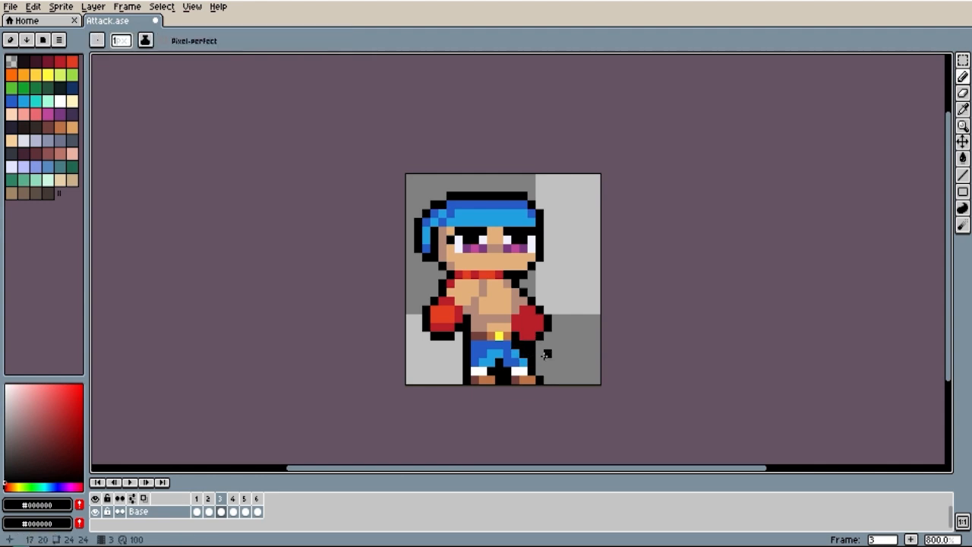
alt+click(495, 348)
alt+click(497, 350)
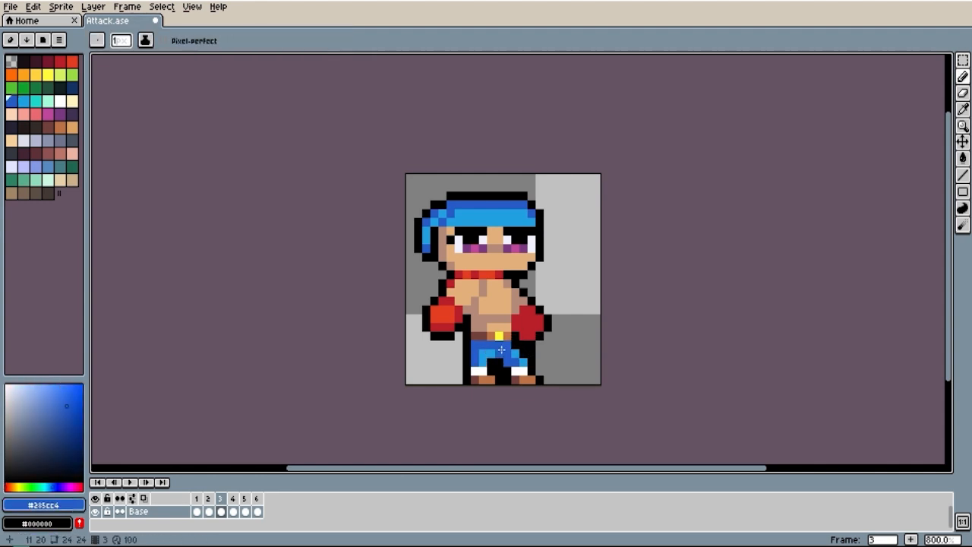
scroll(498, 351, down, 2)
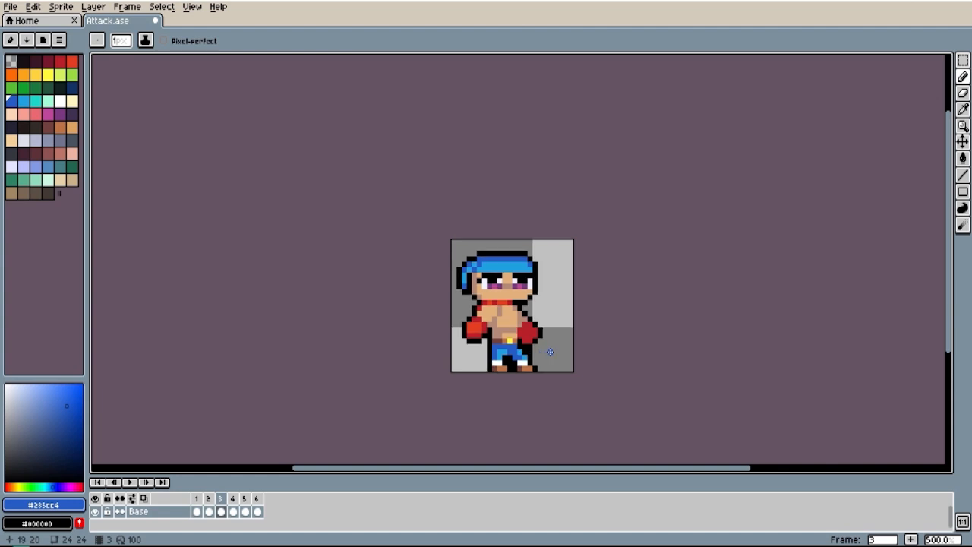
scroll(532, 353, up, 4)
alt+click(513, 353)
scroll(517, 348, down, 3)
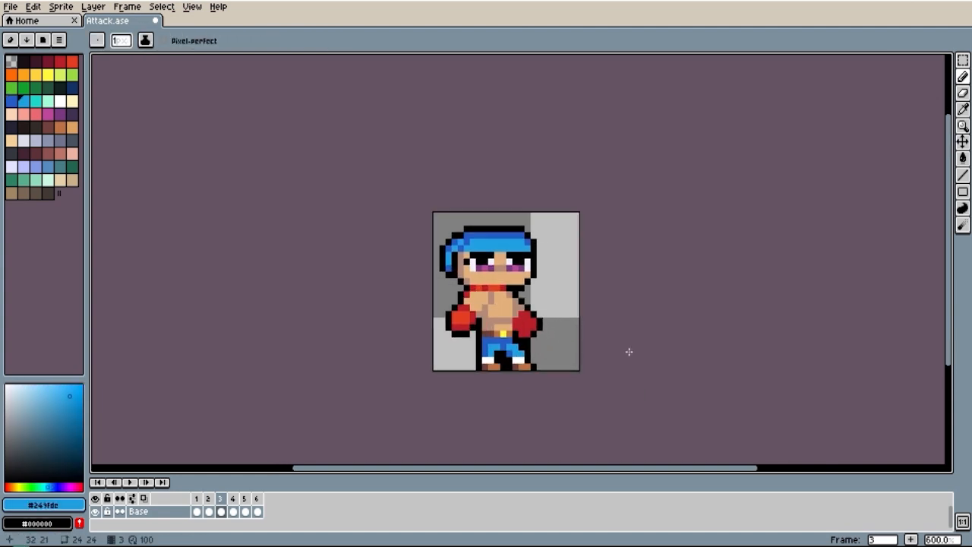
Step: Play back the attack animation to check the punch timing, and stop the playback
scroll(608, 335, down, 2)
key([)
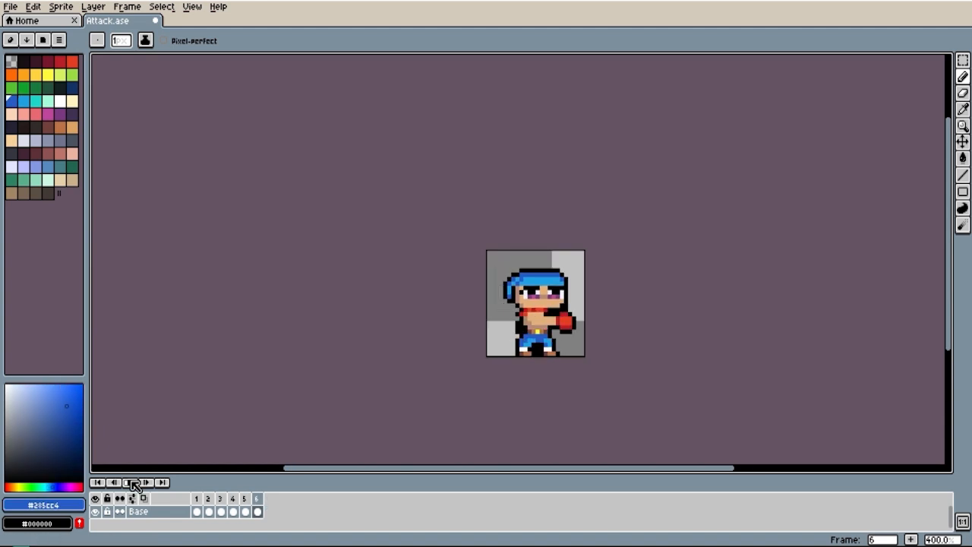
click(133, 484)
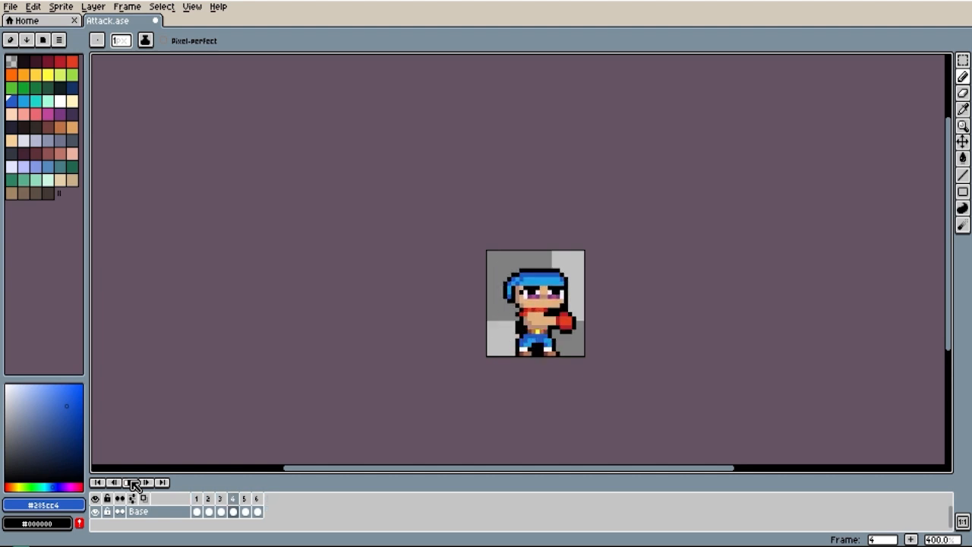
scroll(544, 344, up, 2)
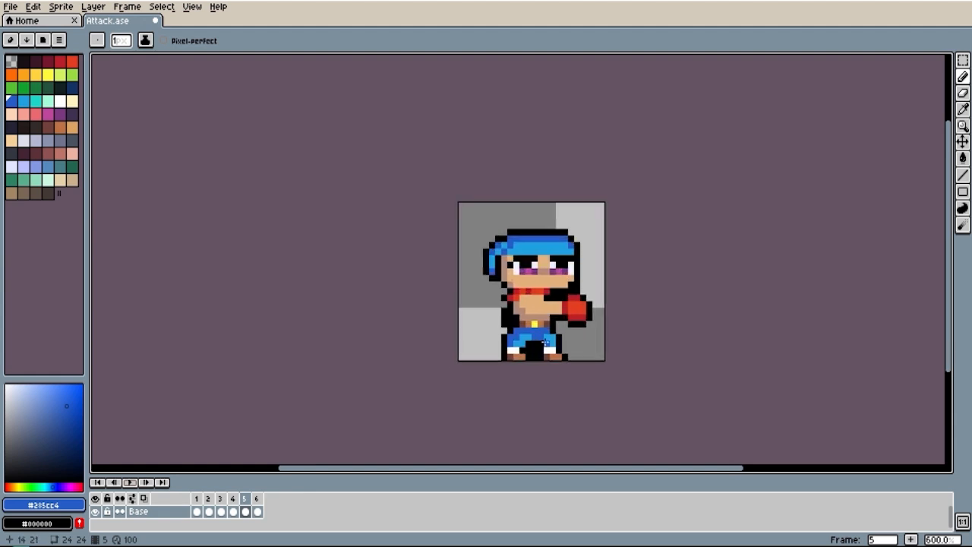
scroll(545, 344, up, 3)
Step: Compare the first three frames and delete the duplicate idle pose in frame 2
click(222, 499)
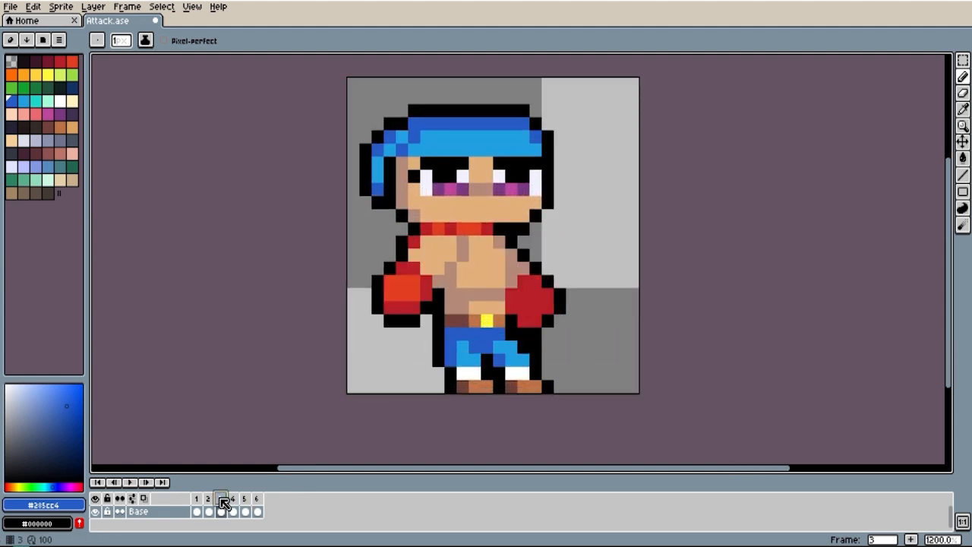
scroll(641, 193, down, 2)
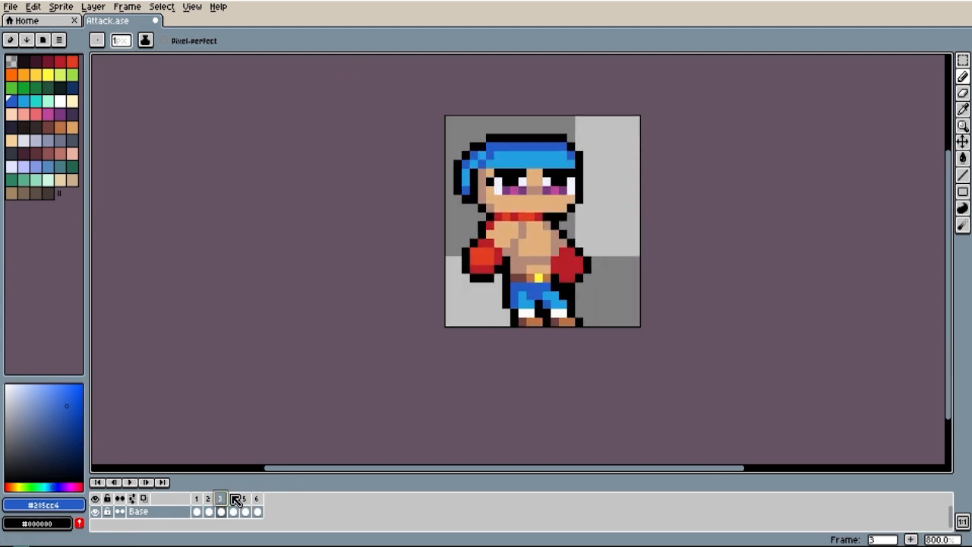
click(202, 505)
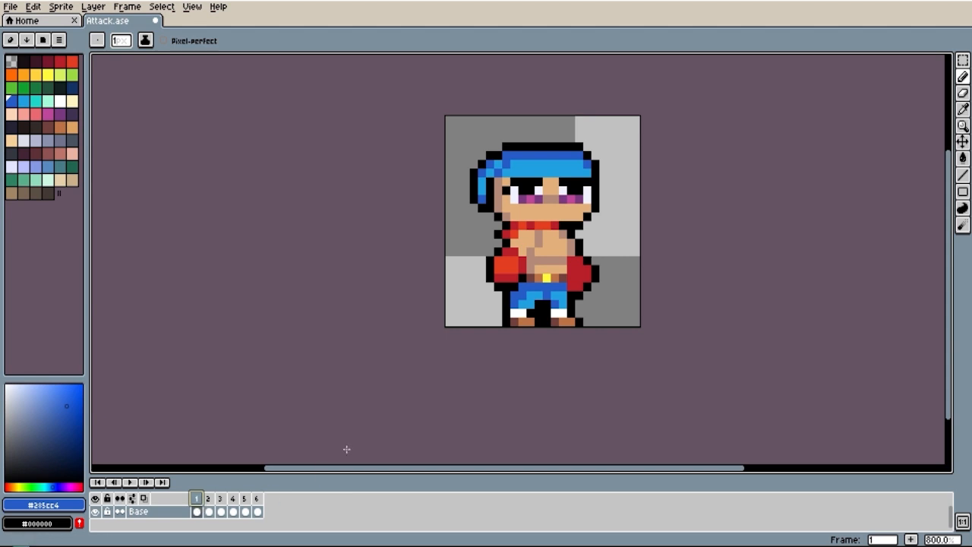
key(Right)
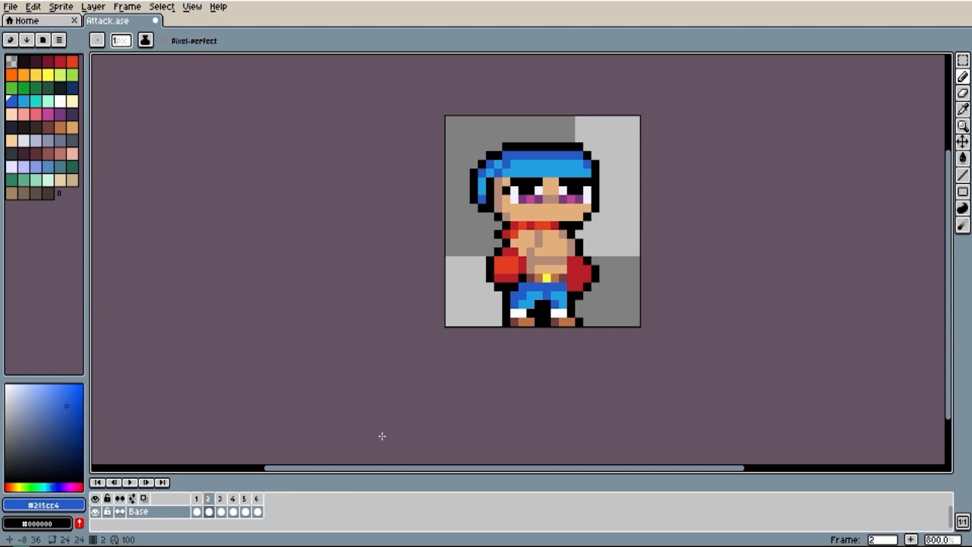
click(212, 499)
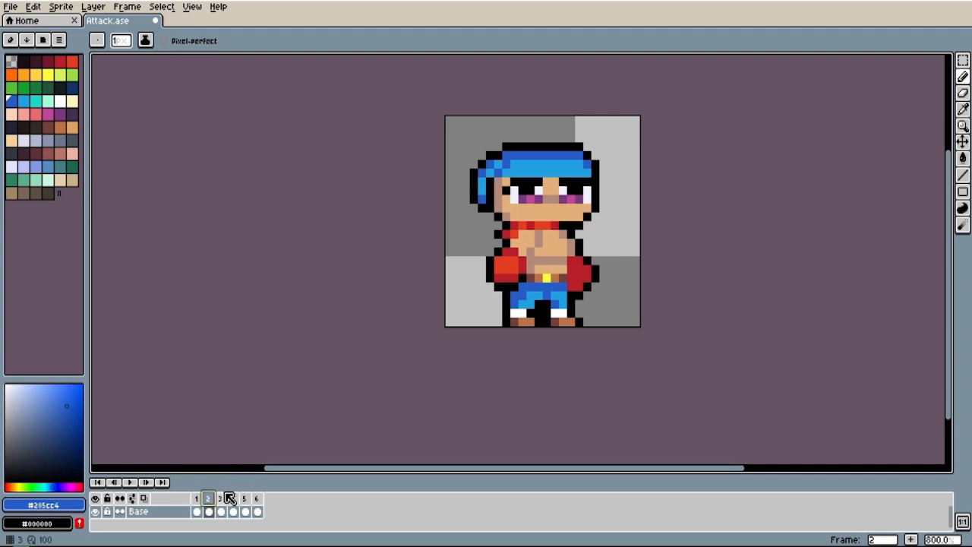
key(alt+c)
Step: Go through the idle, wind-up and punch frames to review the pose sequence
click(198, 505)
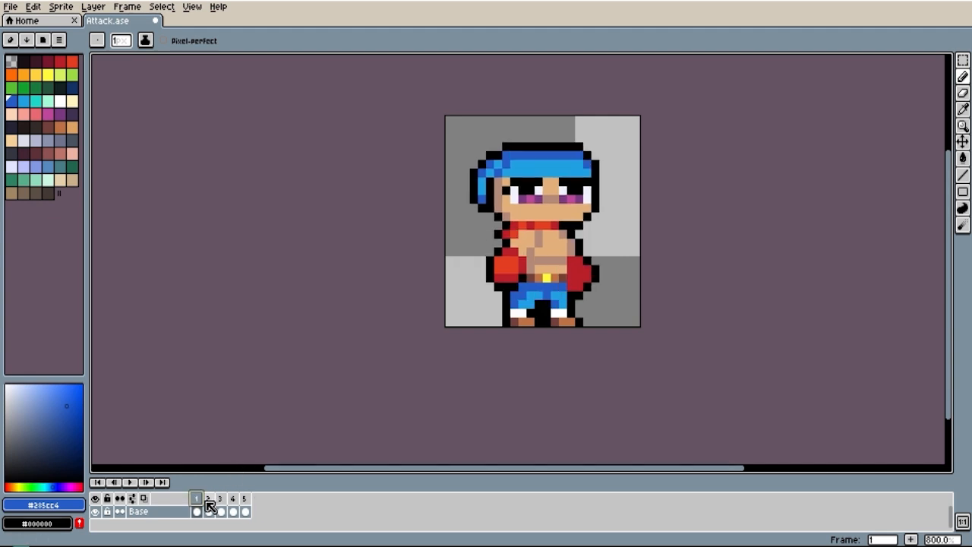
click(212, 504)
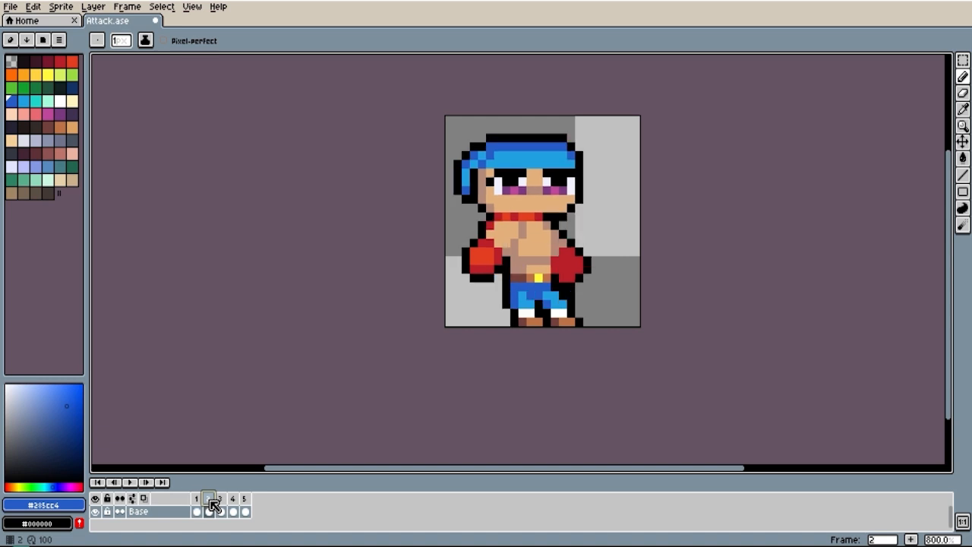
click(231, 503)
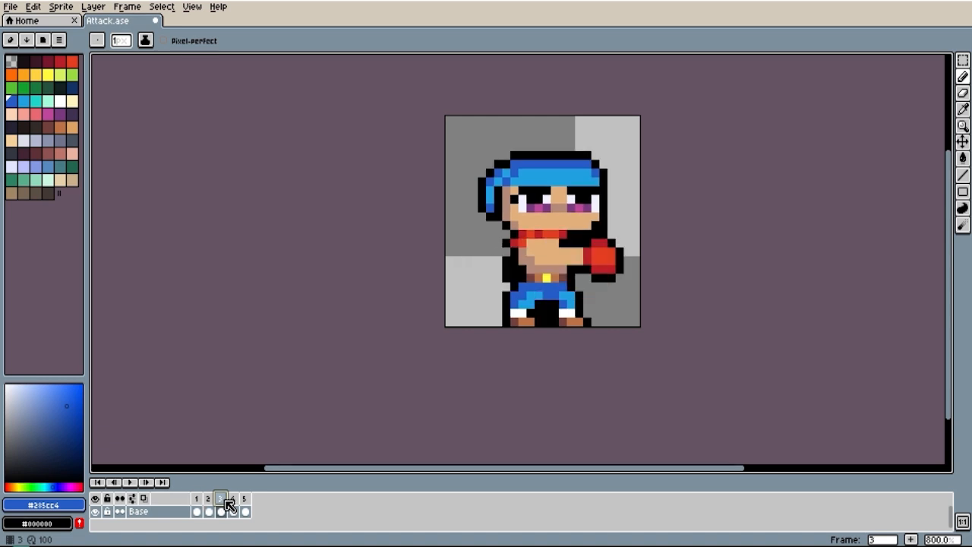
click(245, 502)
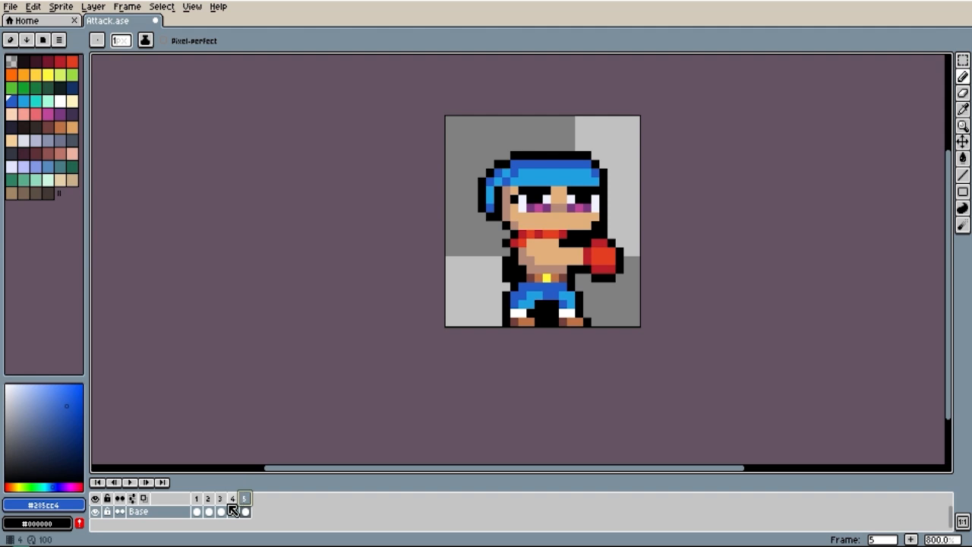
click(225, 503)
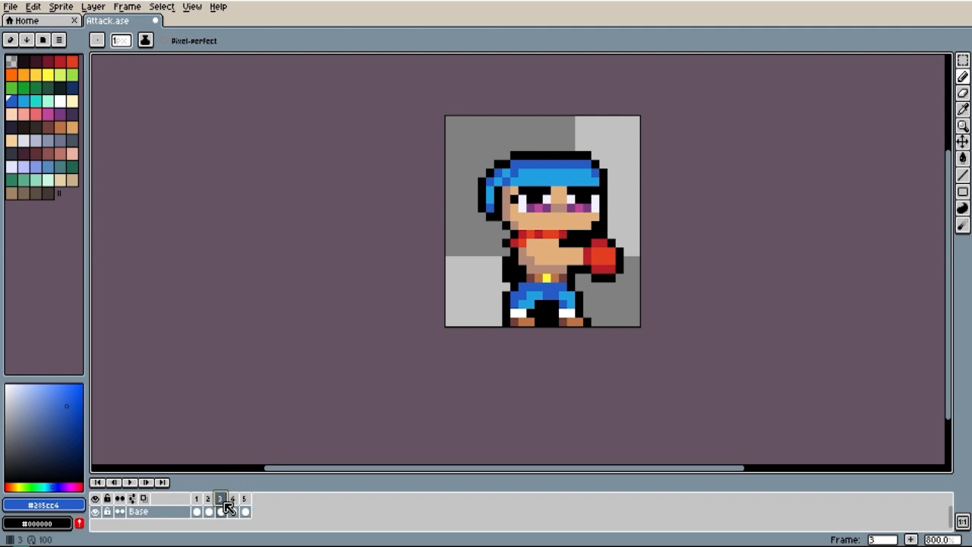
Step: Sample off-white #f1f2ff from the eye in frame 3, compare the glove positions with frame 2, and enable onion skinning
scroll(554, 304, up, 2)
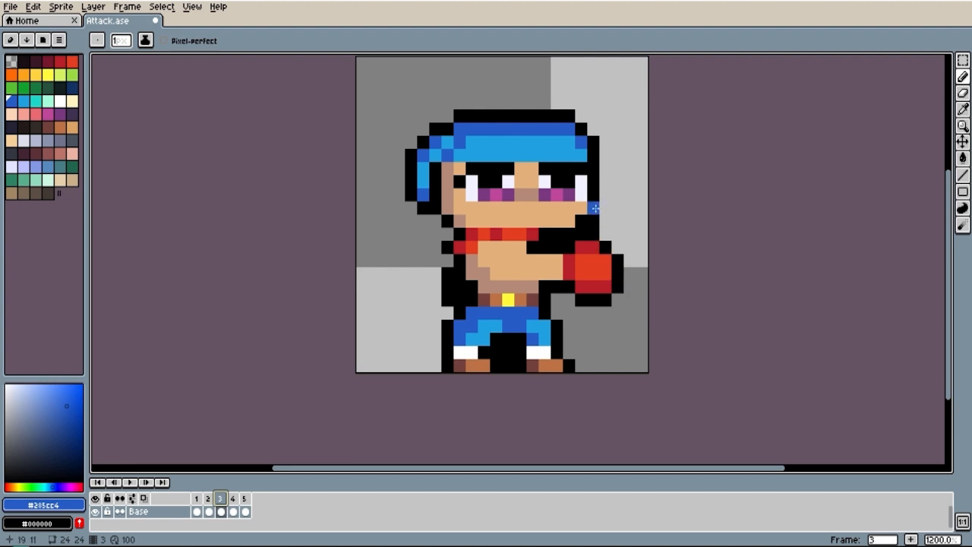
key(i)
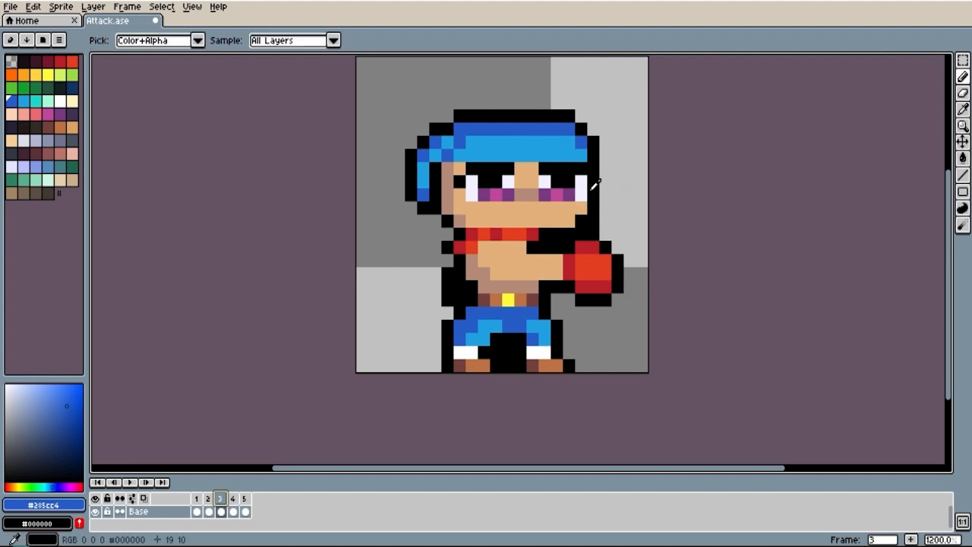
click(586, 186)
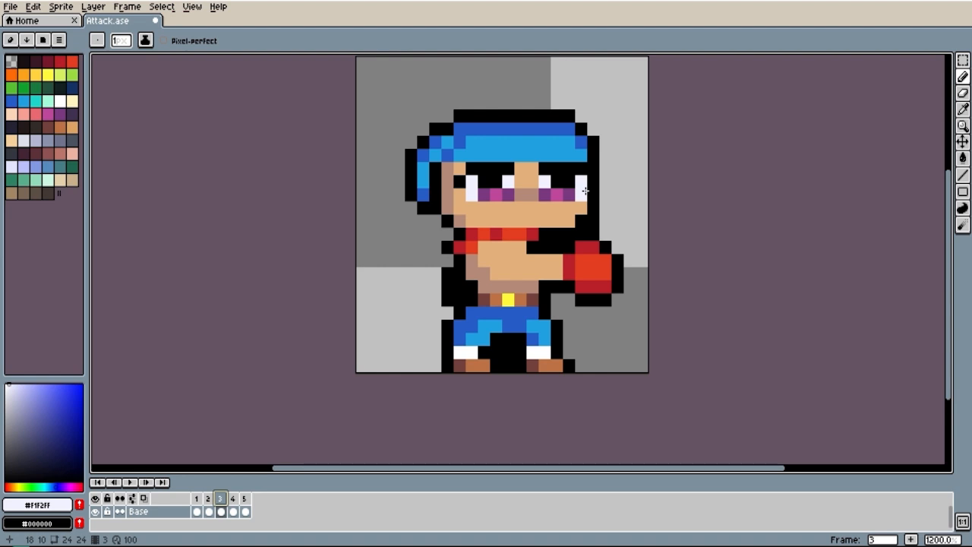
click(605, 259)
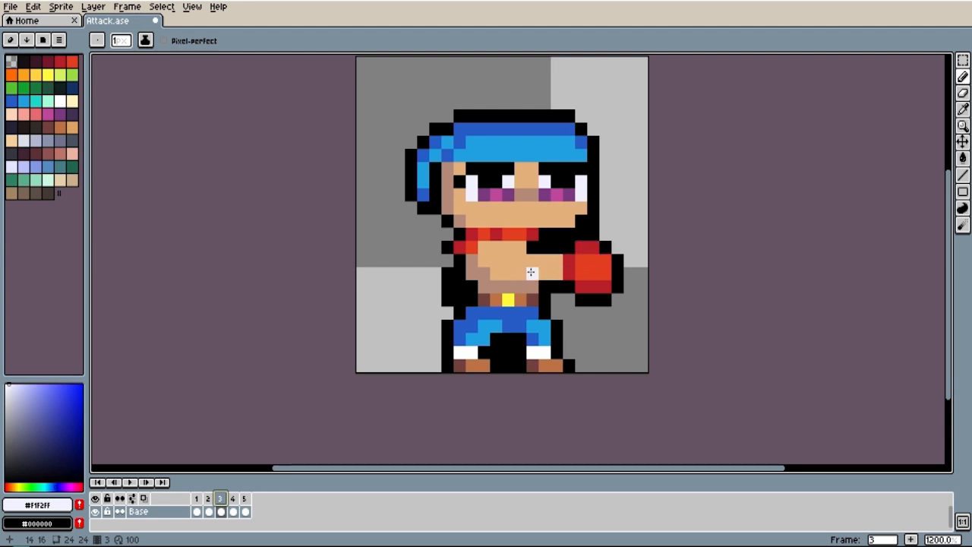
key(comma)
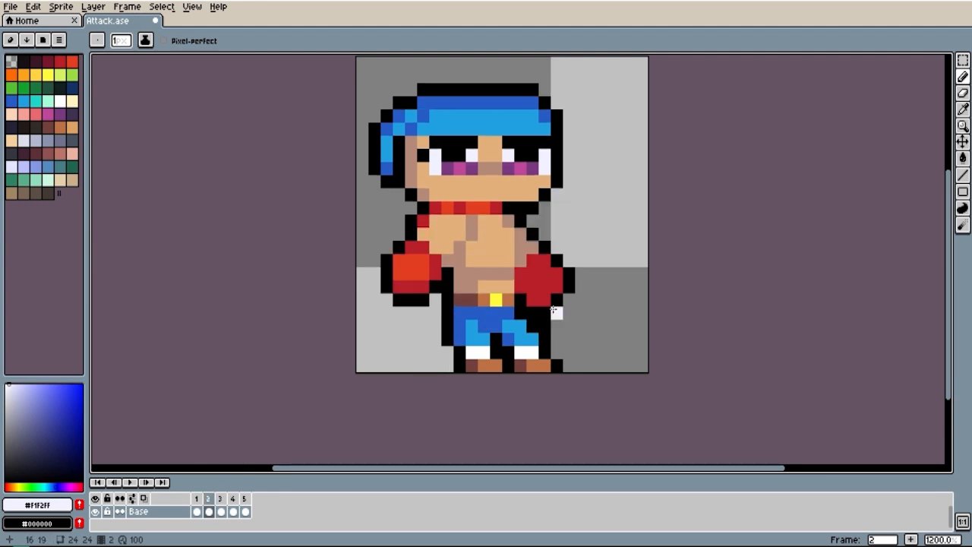
click(220, 499)
click(209, 499)
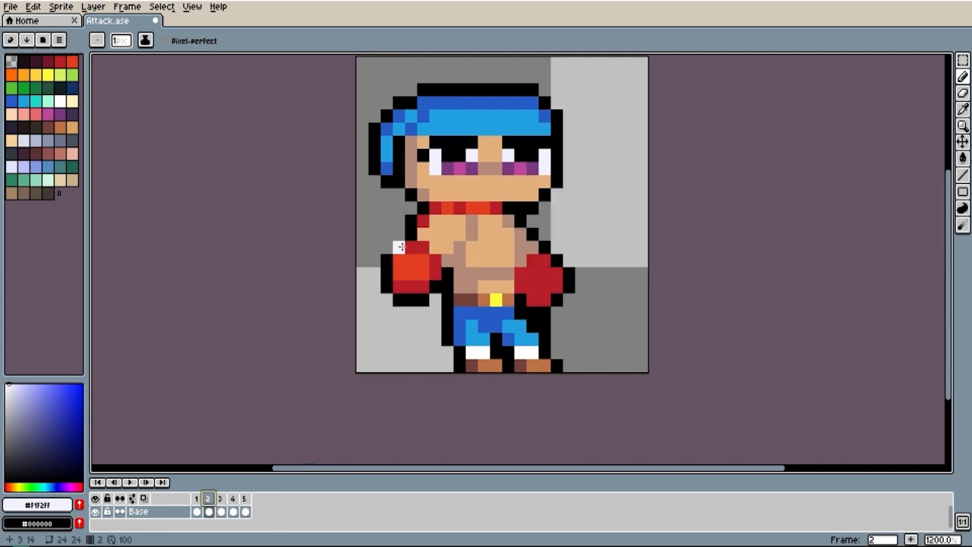
click(220, 499)
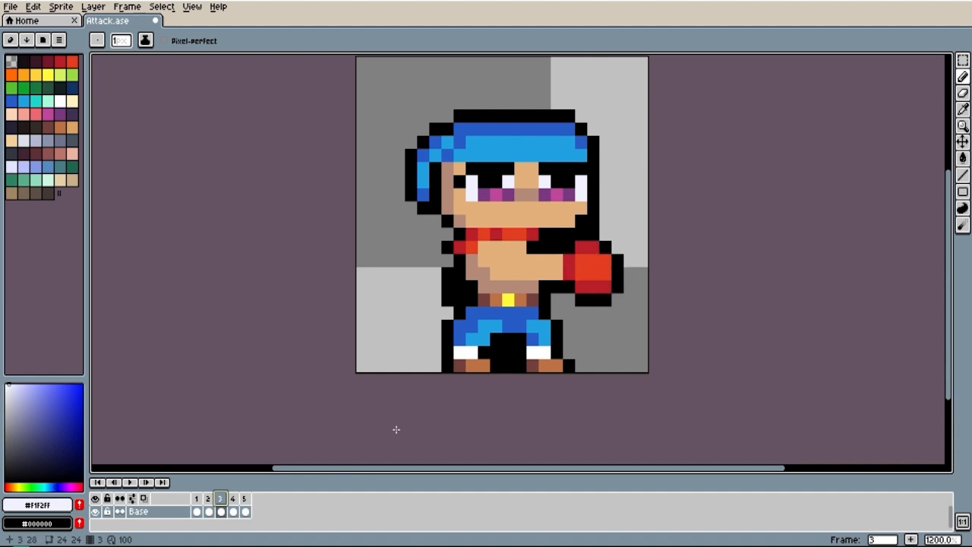
click(144, 498)
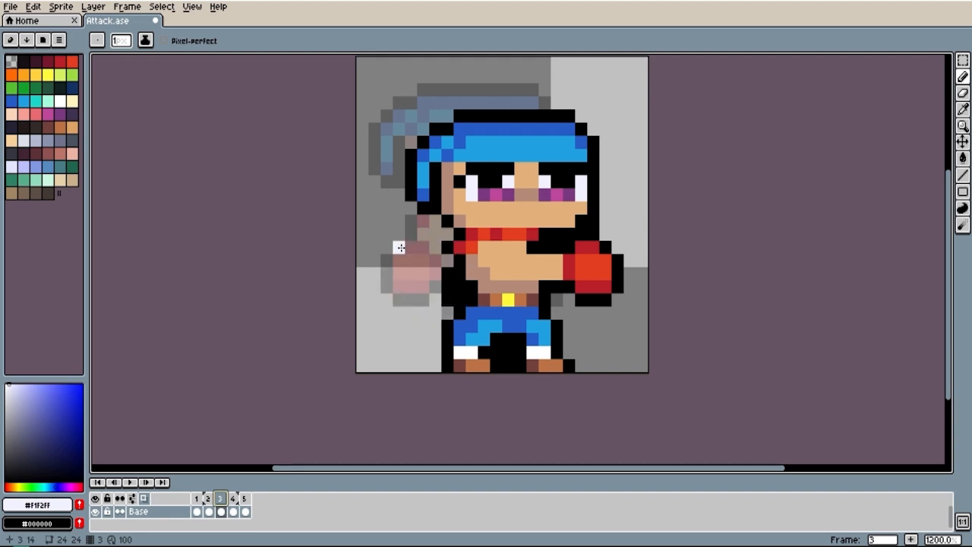
Step: Paint a solid off-white glove shape over frame 2's ghosted left glove, and place a copy over the extended punching glove
mouse_move(401, 248)
mouse_down()
mouse_move(389, 285)
mouse_move(418, 299)
mouse_move(433, 287)
mouse_move(420, 253)
mouse_move(398, 262)
mouse_move(407, 283)
mouse_move(426, 270)
mouse_move(406, 270)
mouse_move(386, 247)
mouse_move(439, 300)
mouse_up()
key(m)
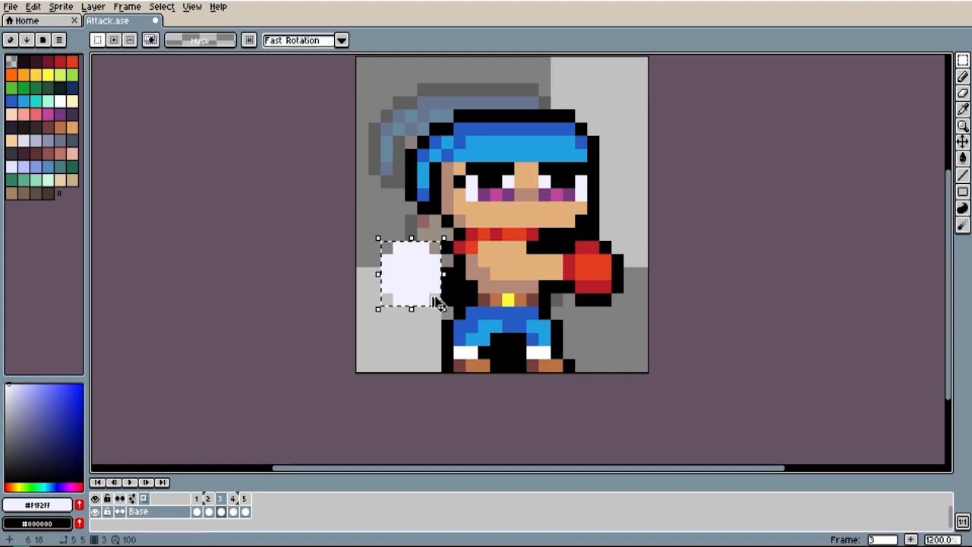
click(439, 301)
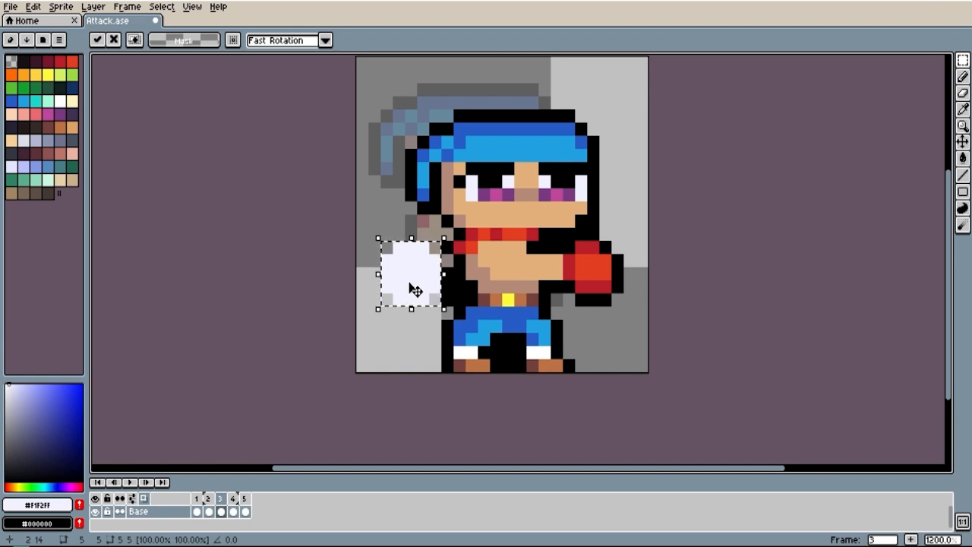
drag(410, 283, 597, 285)
click(703, 247)
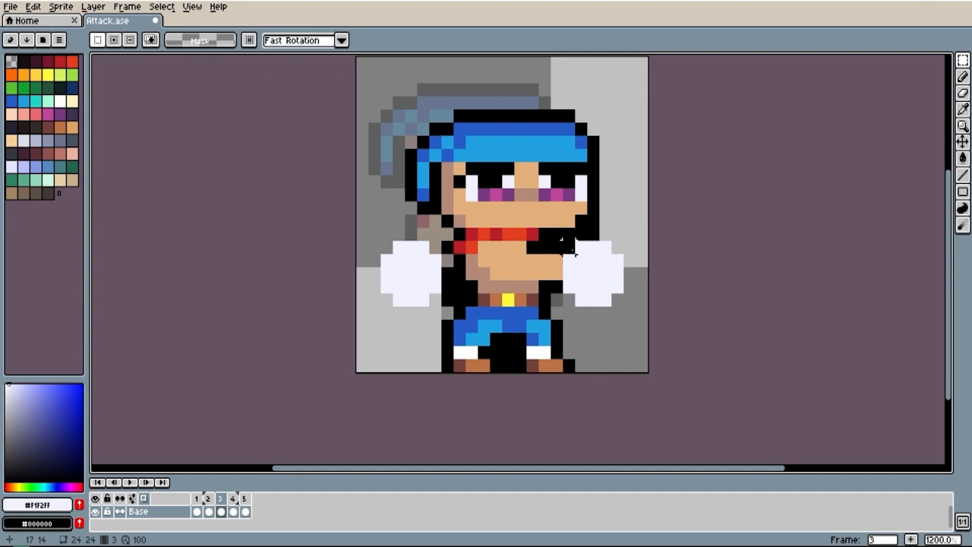
Step: Fill the area between the two white glove shapes with off-white to form one continuous horizontal smear across the torso
key(b)
drag(571, 247, 435, 249)
mouse_move(437, 300)
mouse_down()
mouse_move(565, 297)
mouse_move(556, 299)
mouse_move(498, 296)
mouse_move(584, 277)
mouse_move(516, 263)
mouse_move(550, 266)
mouse_move(445, 283)
mouse_up()
drag(631, 234, 622, 264)
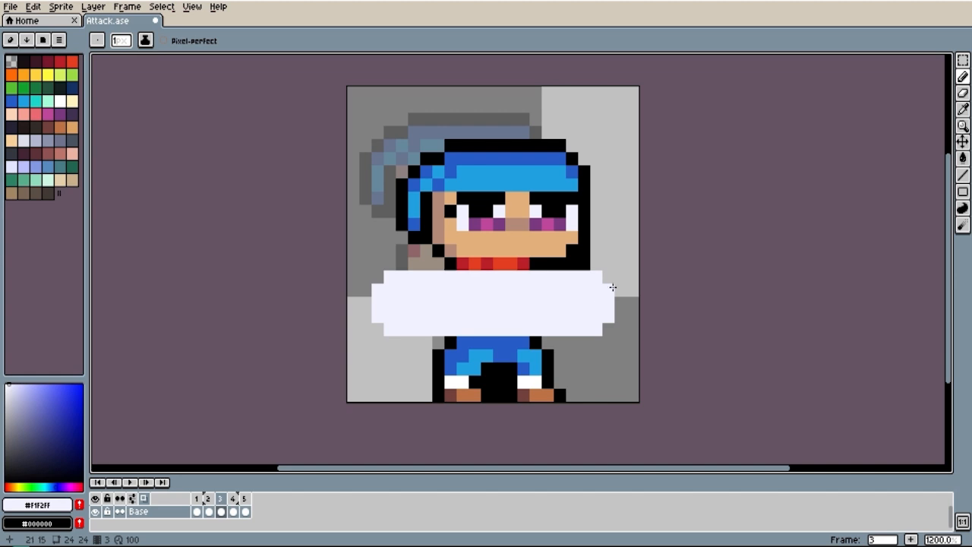
Step: Sample black #000000 from the character's outline and draw a one-pixel black outline around the punching end of frame 3's white smear
key(i)
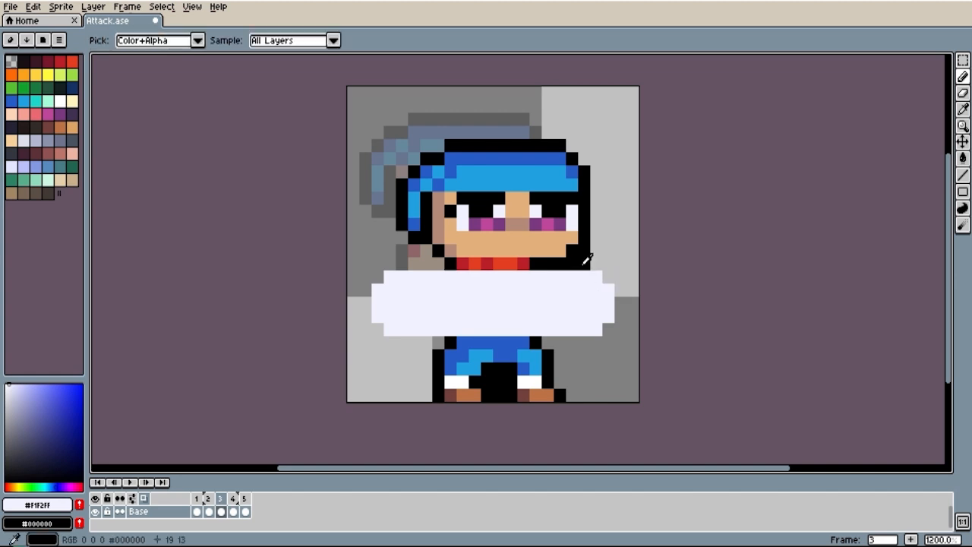
click(582, 260)
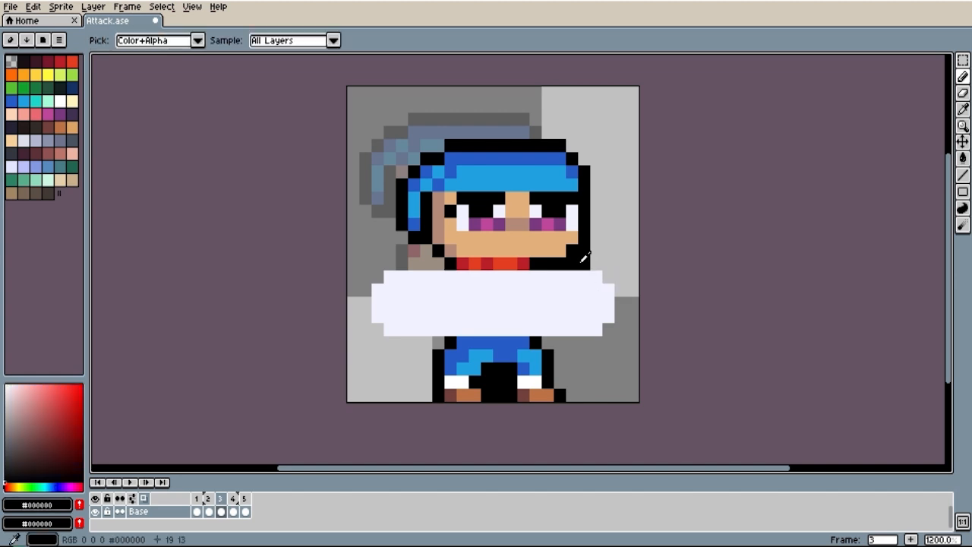
key(b)
click(591, 263)
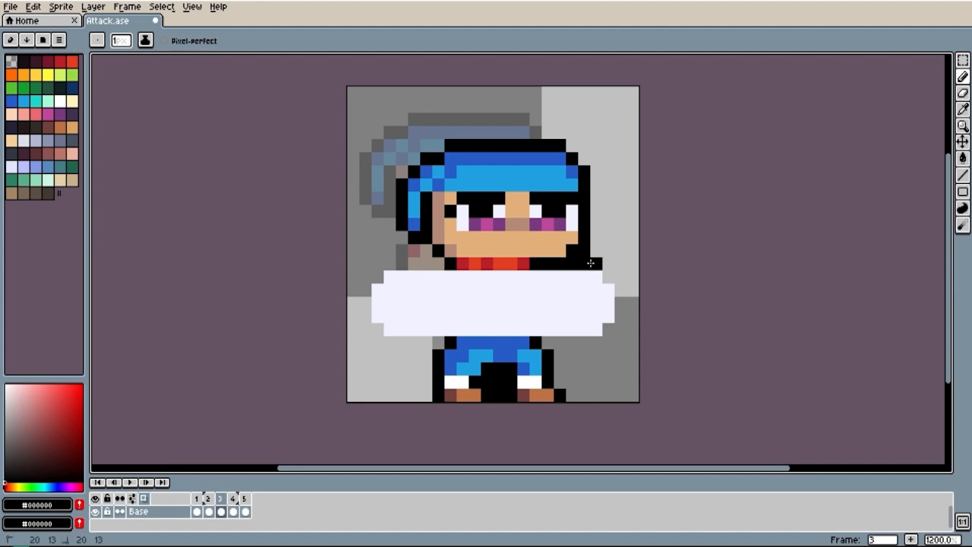
click(608, 276)
click(620, 288)
drag(620, 298, 620, 316)
click(609, 329)
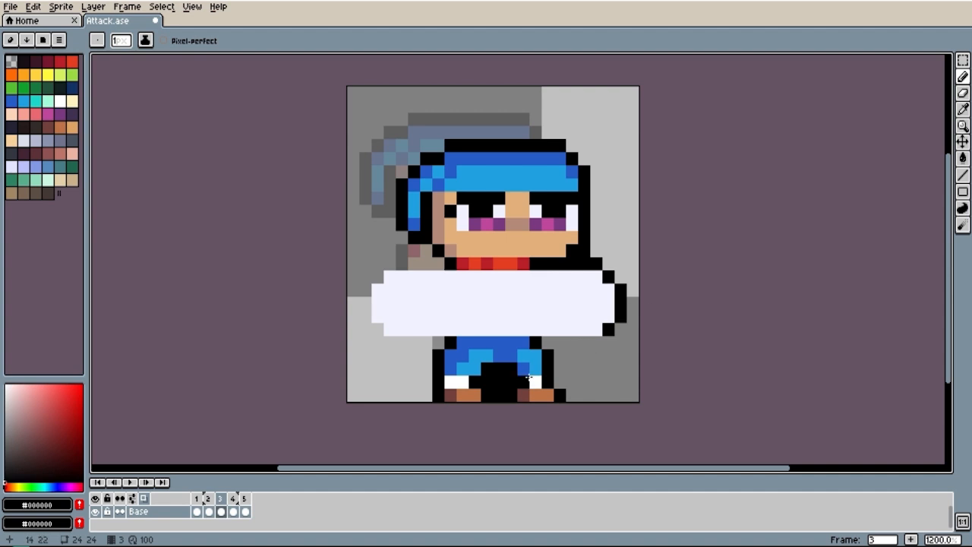
Step: In frame 4, sample off-white #f1f2ff from the eye and paint the extended red glove solid off-white, matching the ghosted smear's rounded end
click(234, 503)
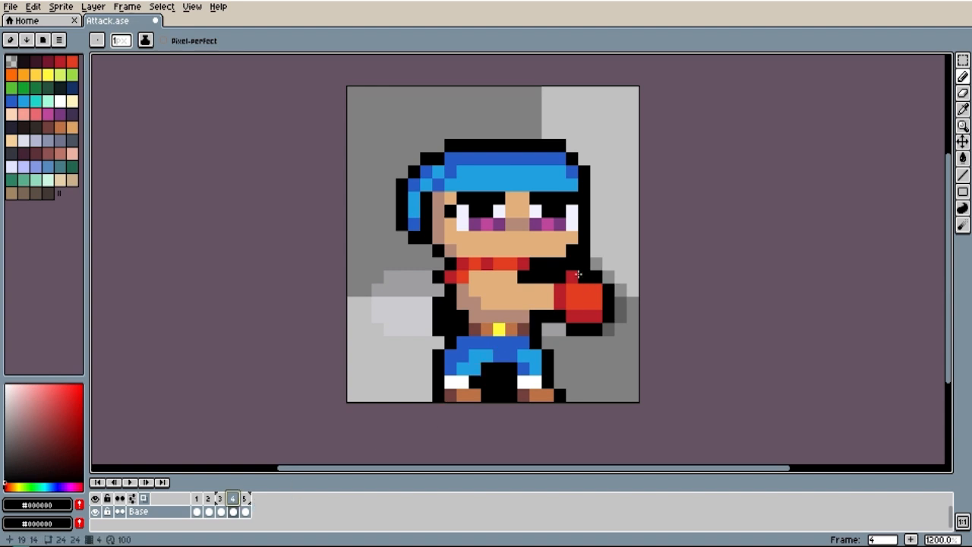
alt+click(575, 213)
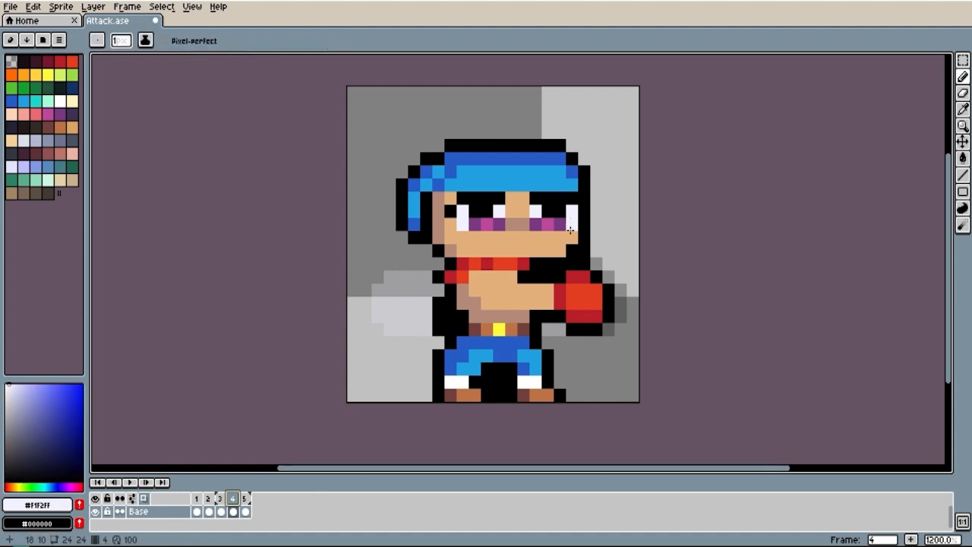
click(571, 275)
mouse_move(575, 276)
mouse_down()
mouse_move(592, 277)
mouse_move(609, 302)
mouse_move(582, 329)
mouse_move(560, 303)
mouse_move(579, 289)
mouse_move(597, 303)
mouse_move(584, 292)
mouse_up()
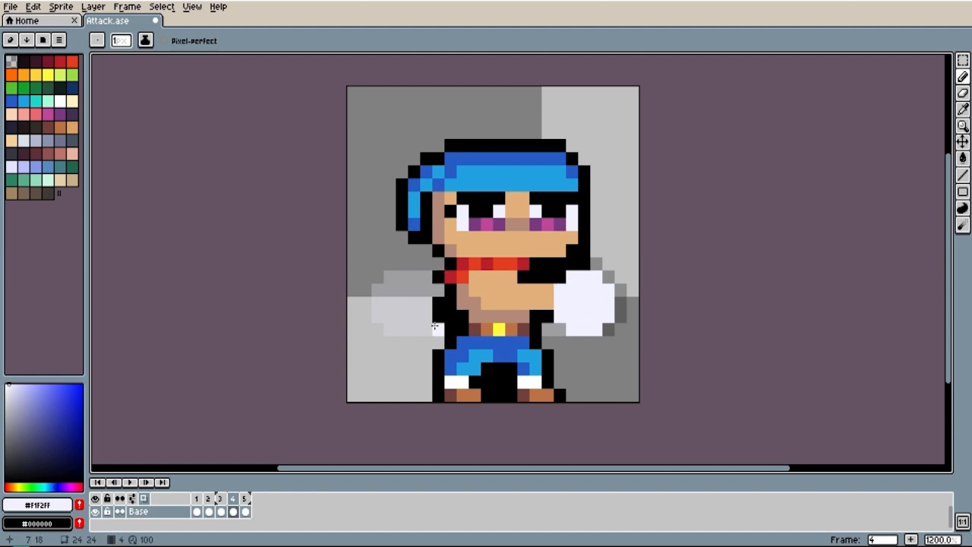
Step: Extend frame 4's off-white shape back over the punching arm and torso to form a shorter smear that stops at the black back arm
click(564, 275)
click(552, 277)
click(535, 277)
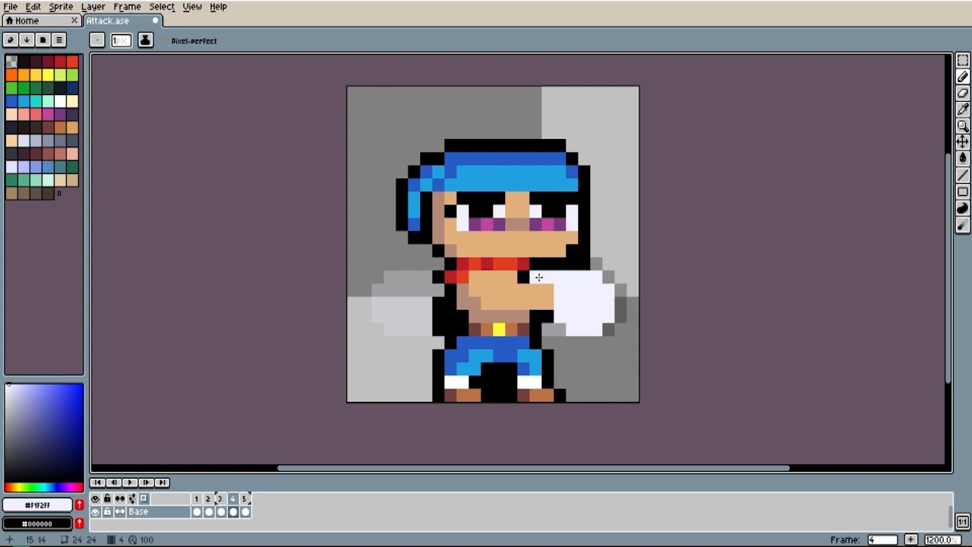
click(524, 278)
click(509, 278)
click(500, 279)
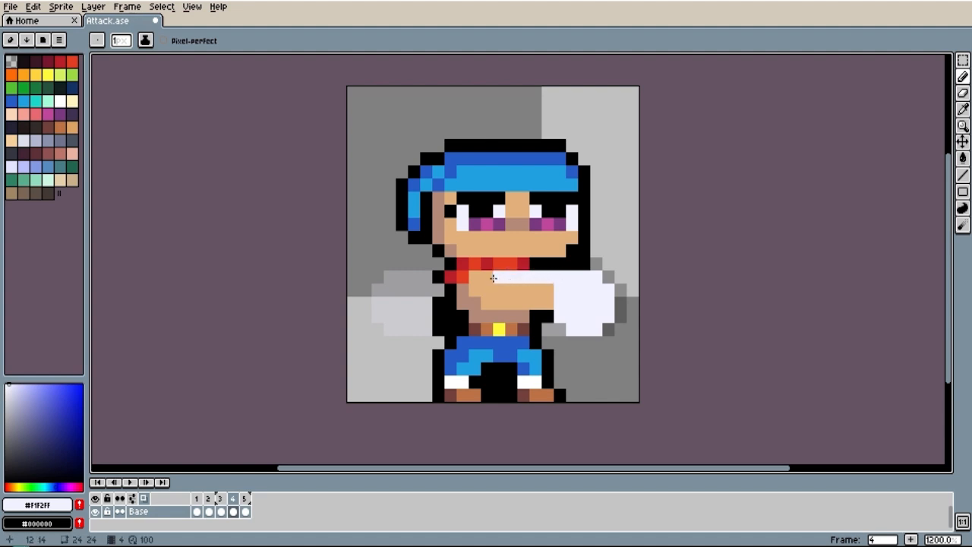
click(487, 277)
click(479, 278)
mouse_move(462, 291)
mouse_down()
mouse_move(478, 327)
mouse_move(495, 317)
mouse_move(471, 317)
mouse_move(504, 319)
mouse_move(499, 328)
mouse_move(556, 327)
mouse_move(559, 309)
mouse_move(528, 315)
mouse_move(558, 304)
mouse_move(495, 284)
mouse_move(474, 290)
mouse_move(516, 313)
mouse_up()
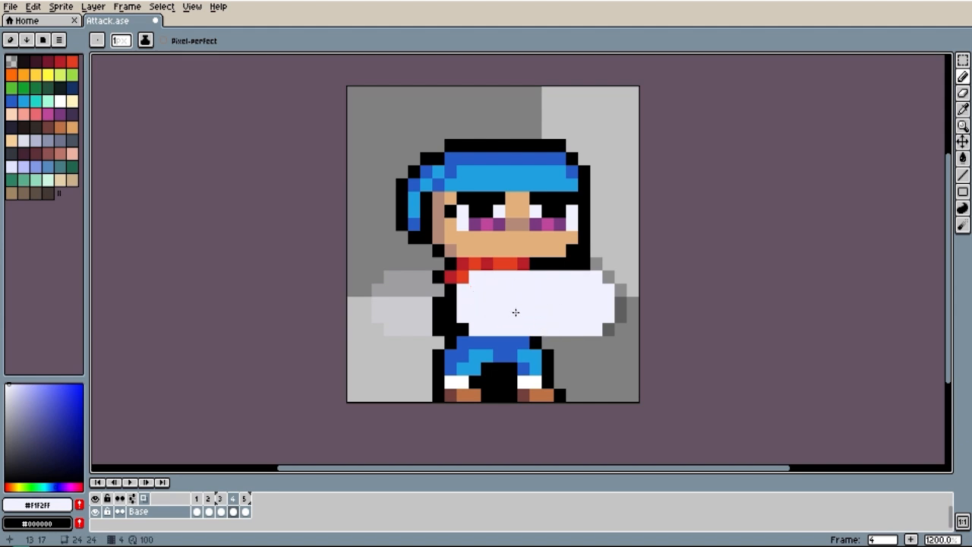
Step: Sample black and outline the punching end of frame 4's smear one pixel inside the ghosted frame 3 outline
alt+click(585, 255)
click(633, 275)
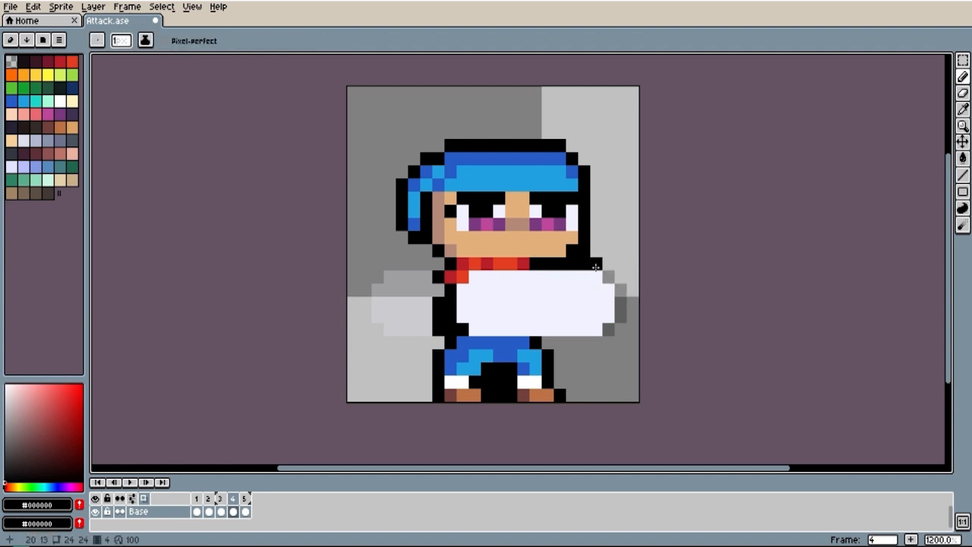
key(ctrl+z)
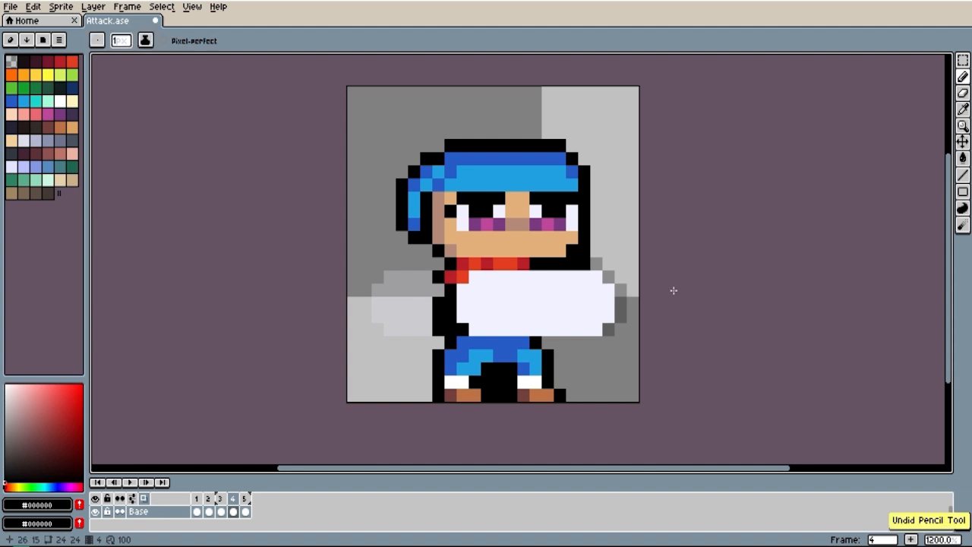
mouse_move(595, 278)
mouse_down()
mouse_move(619, 306)
mouse_move(597, 329)
mouse_up()
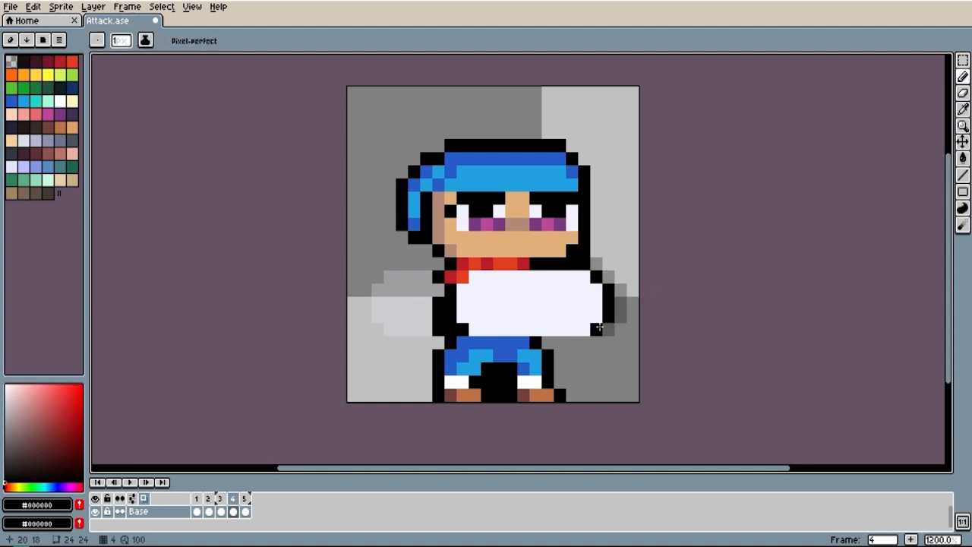
Step: Go to frame 5, disable onion skinning, and play the punch animation to check the smear
click(246, 499)
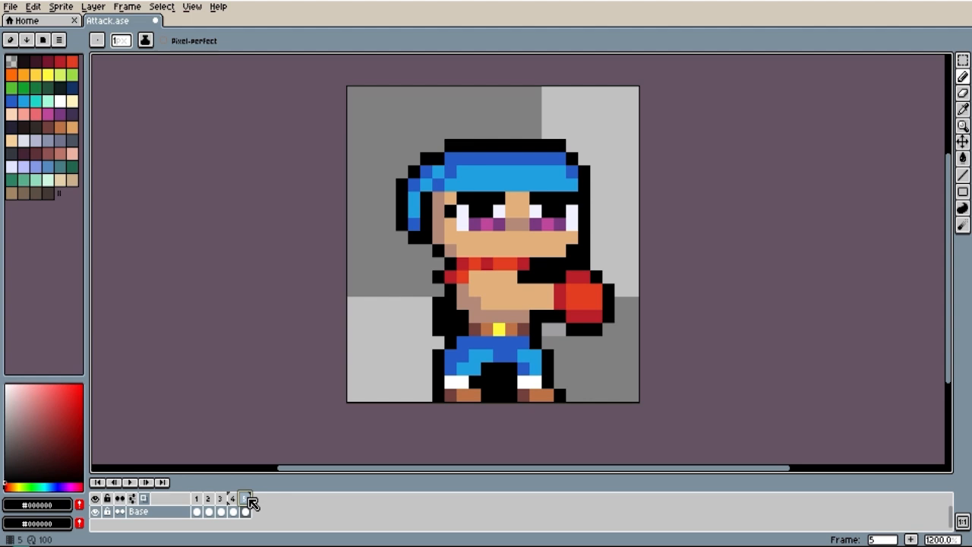
click(144, 499)
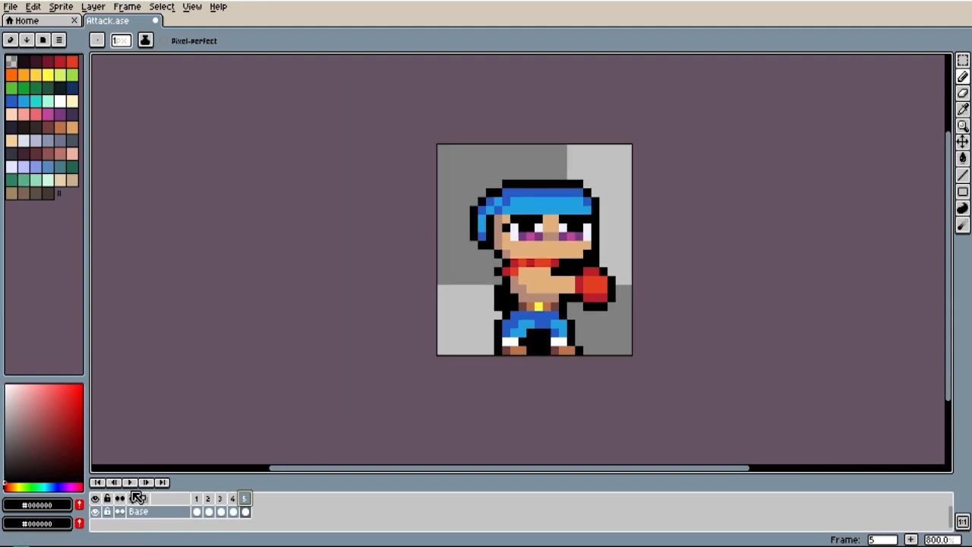
key(minus)
click(134, 487)
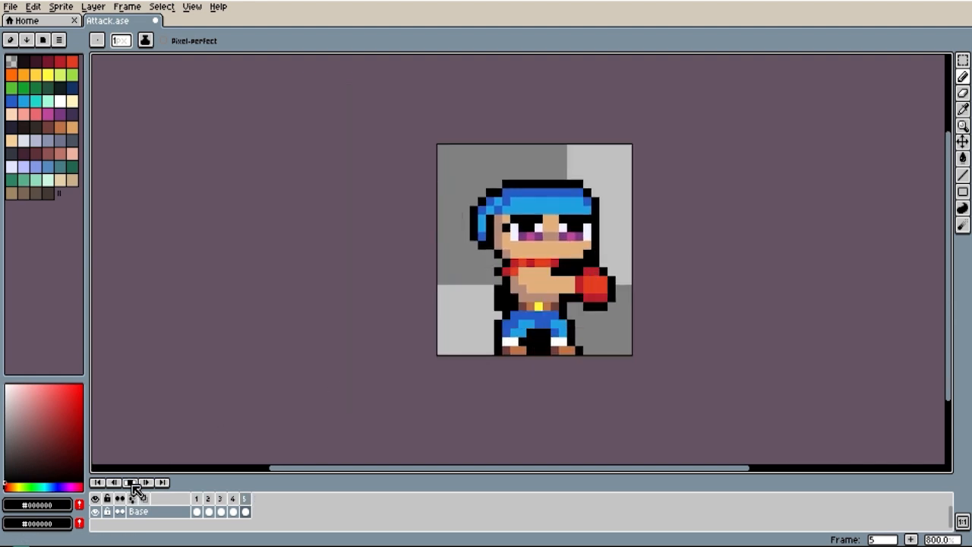